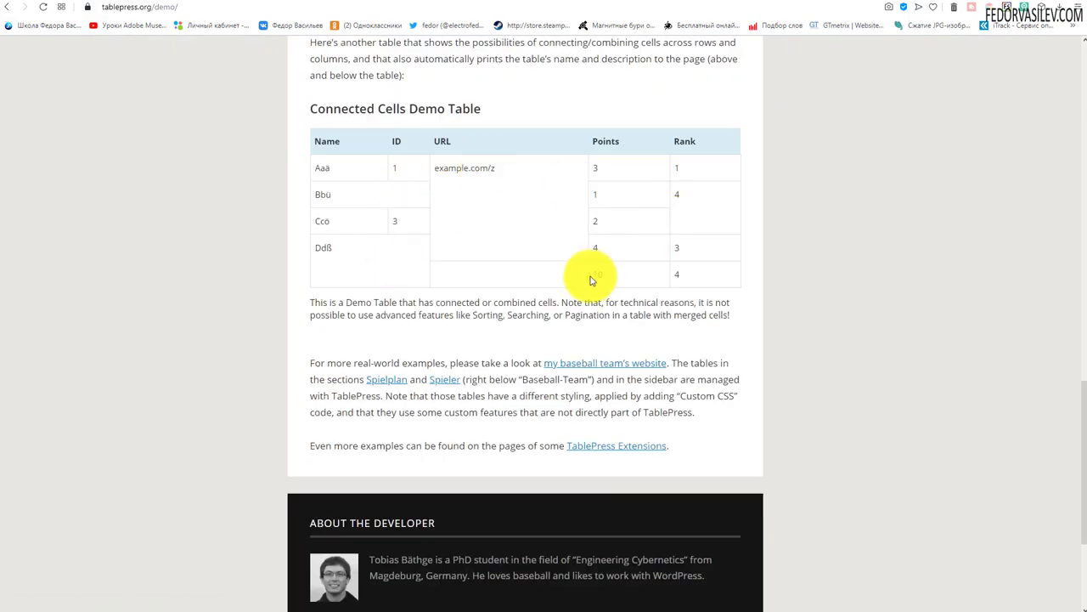
Look over the sample tables on the TablePress demo page, including the sortable table with fictional data.
scroll(498, 326, "up", 15)
scroll(489, 272, "down", 3)
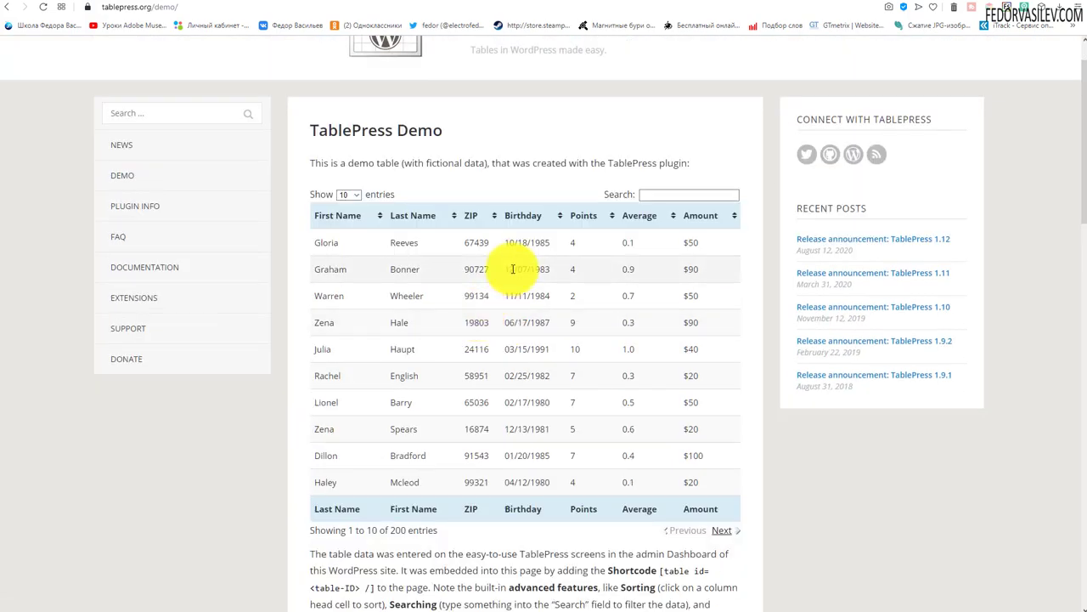
scroll(510, 267, "up", 3)
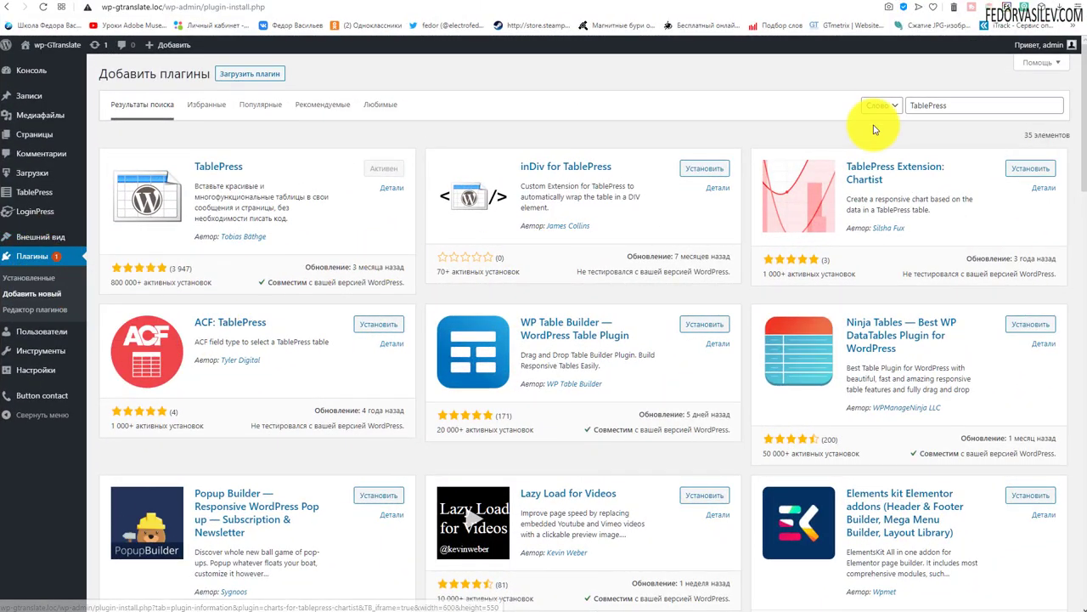
Review the TablePress plugin's table list with its shortcode hint, and its import, export and options pages in the WordPress admin.
double_click(955, 108)
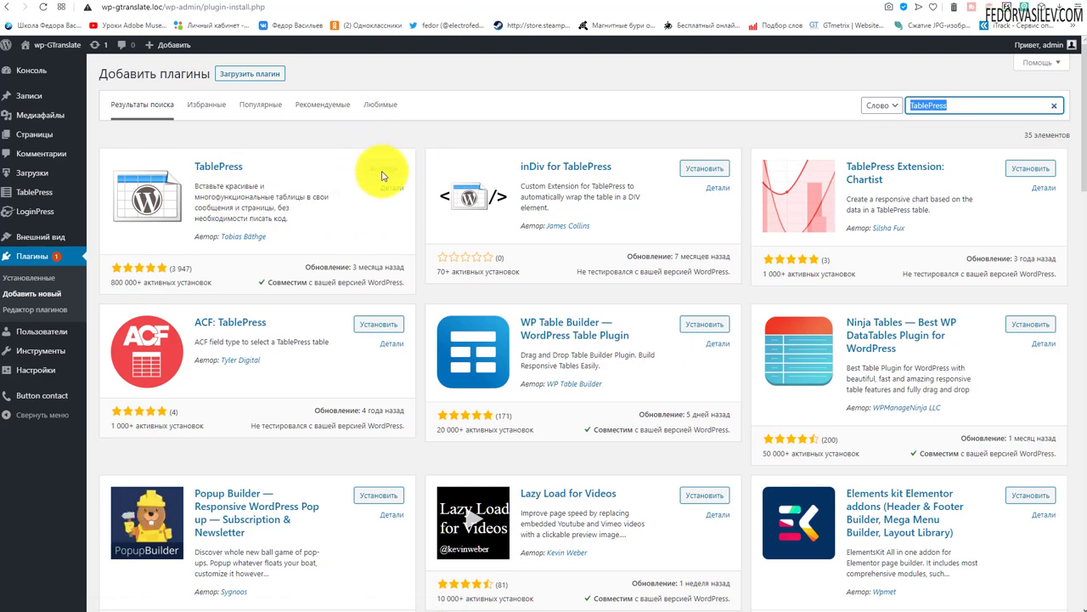
mouse_move(31, 192)
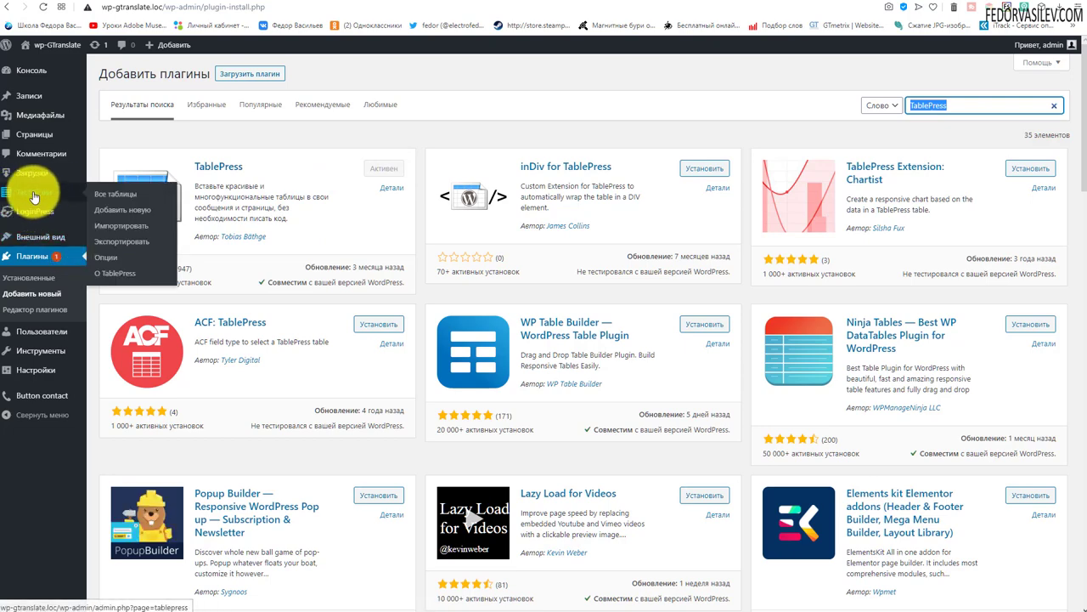
left_click(40, 196)
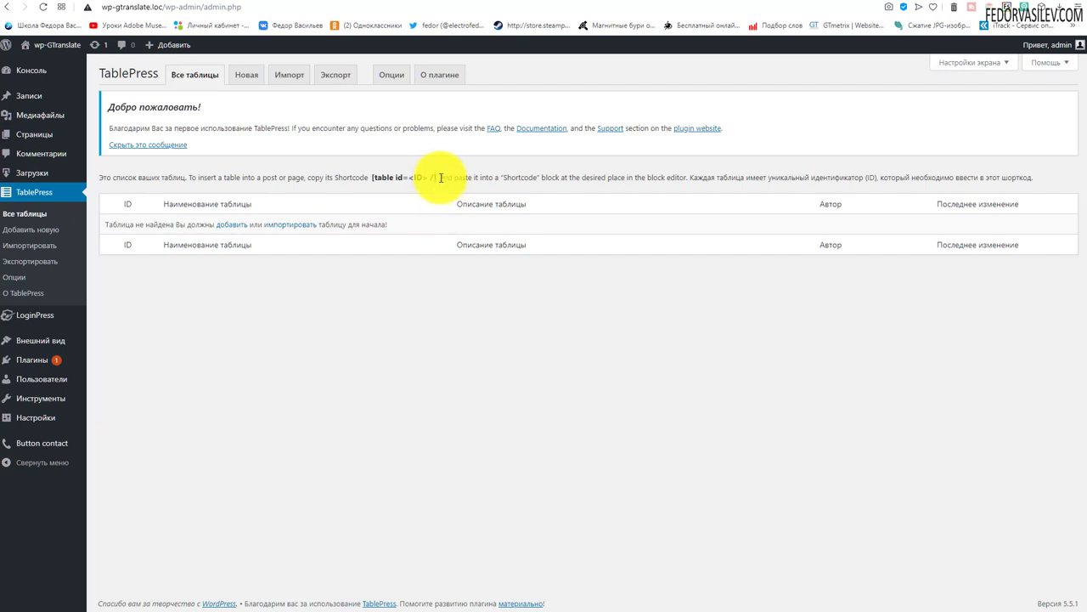
left_click(370, 177)
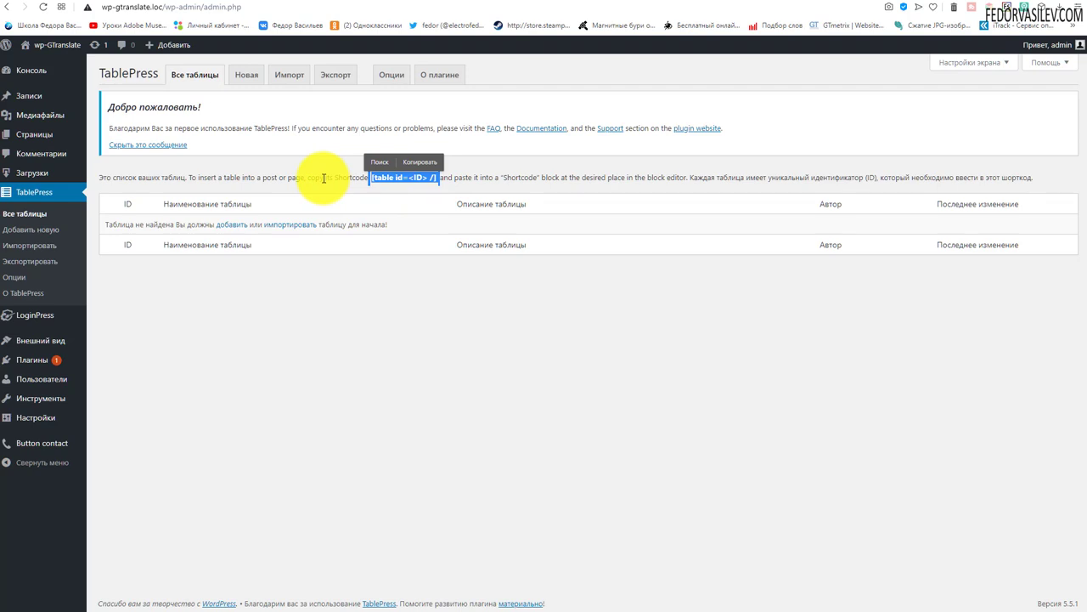
left_click(280, 177)
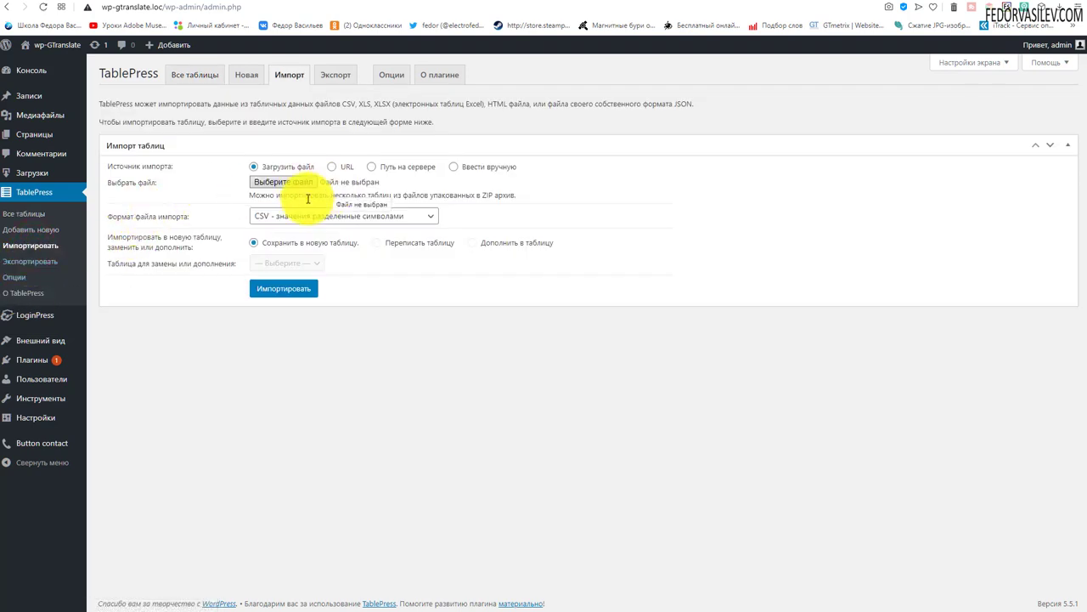
left_click(36, 262)
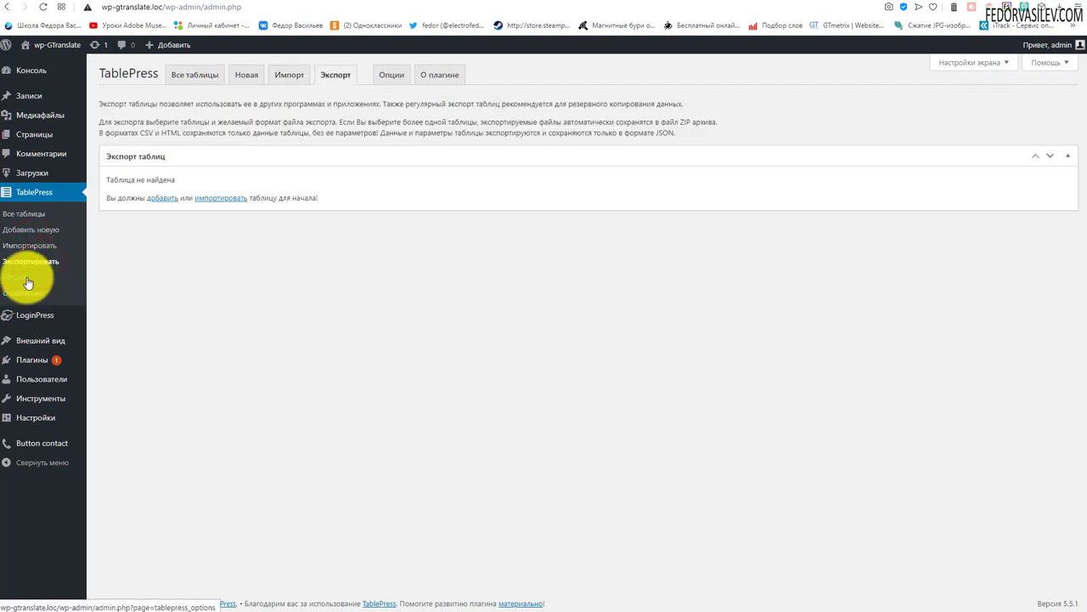
left_click(28, 280)
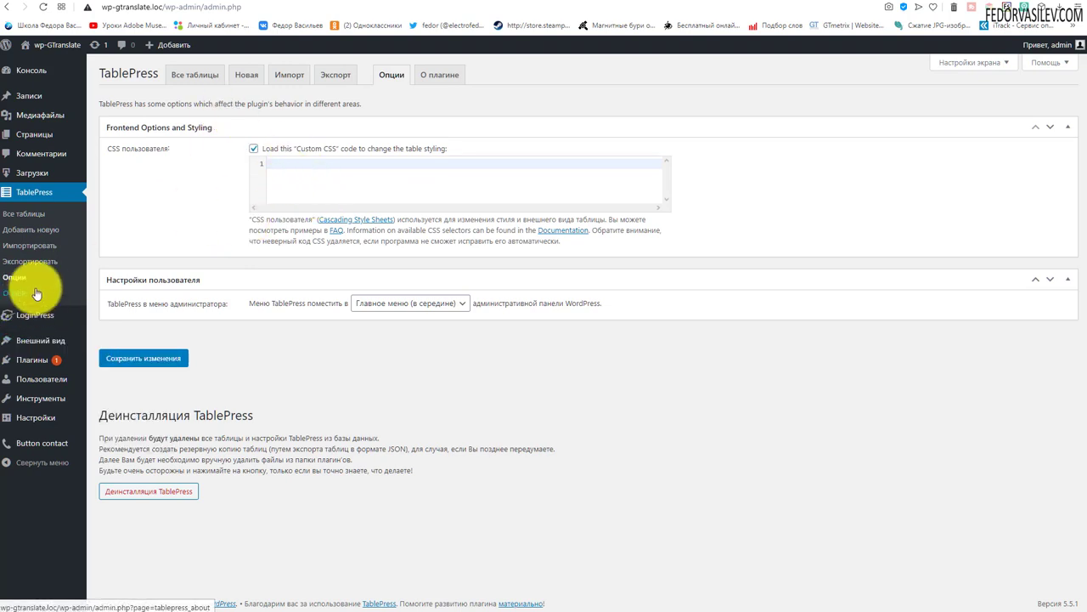
Start a new TablePress table named "демо" with the description "описание".
left_click(28, 236)
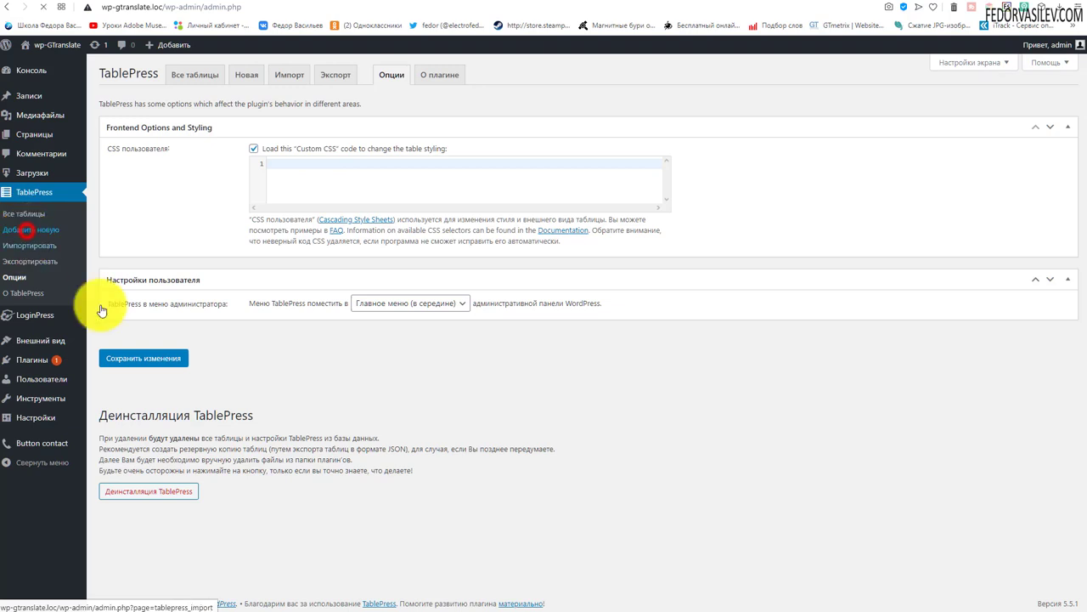
left_click(128, 176)
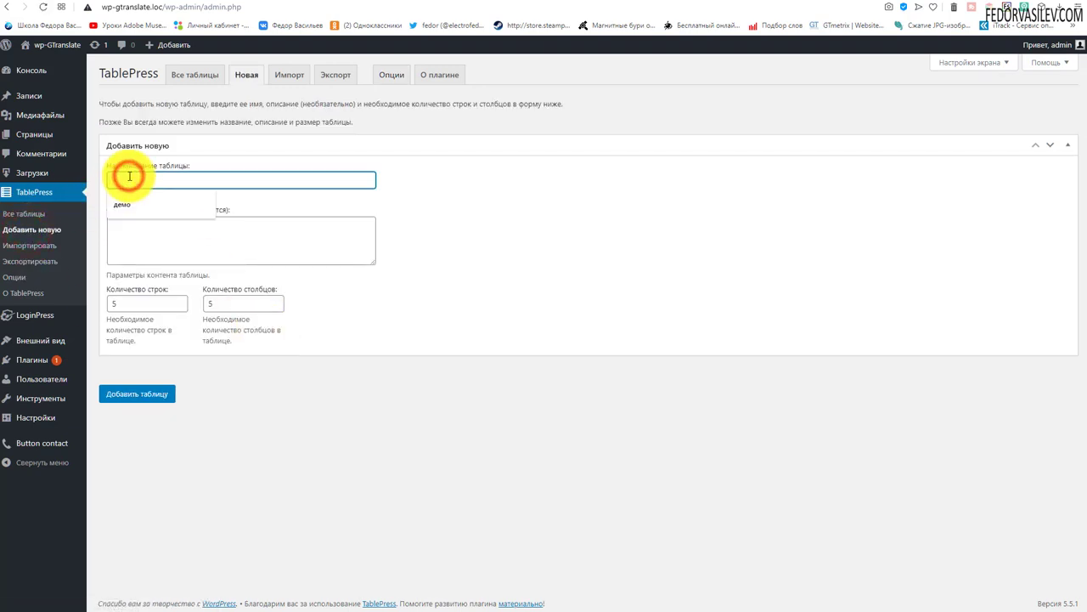
left_click(136, 204)
left_click(123, 244)
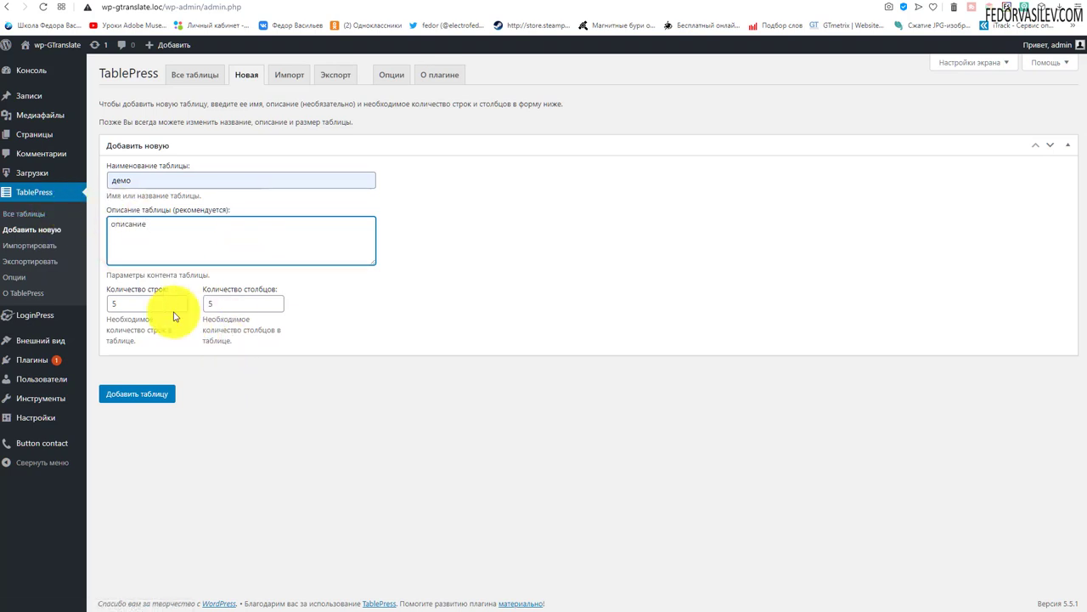
Set the new table to 3 rows and 3 columns and add it.
left_click(136, 305)
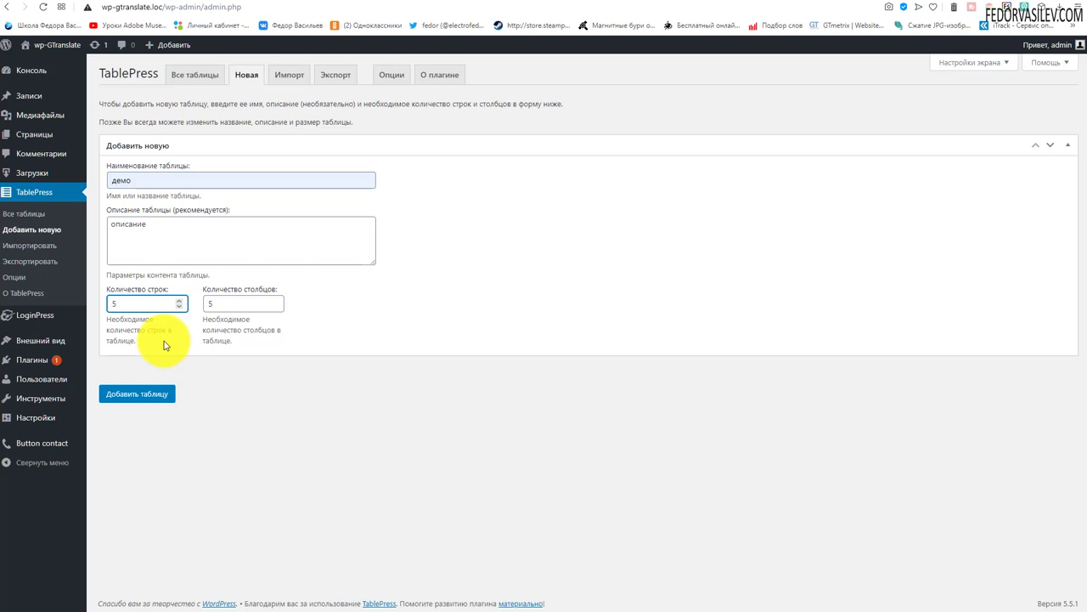
left_click(123, 304)
type("3")
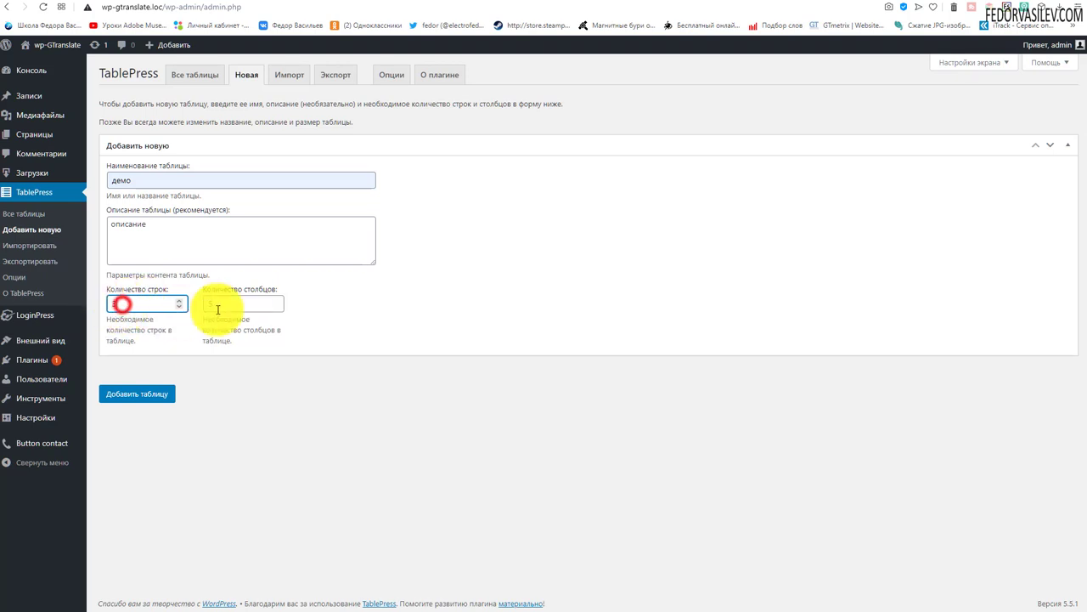
key("Tab")
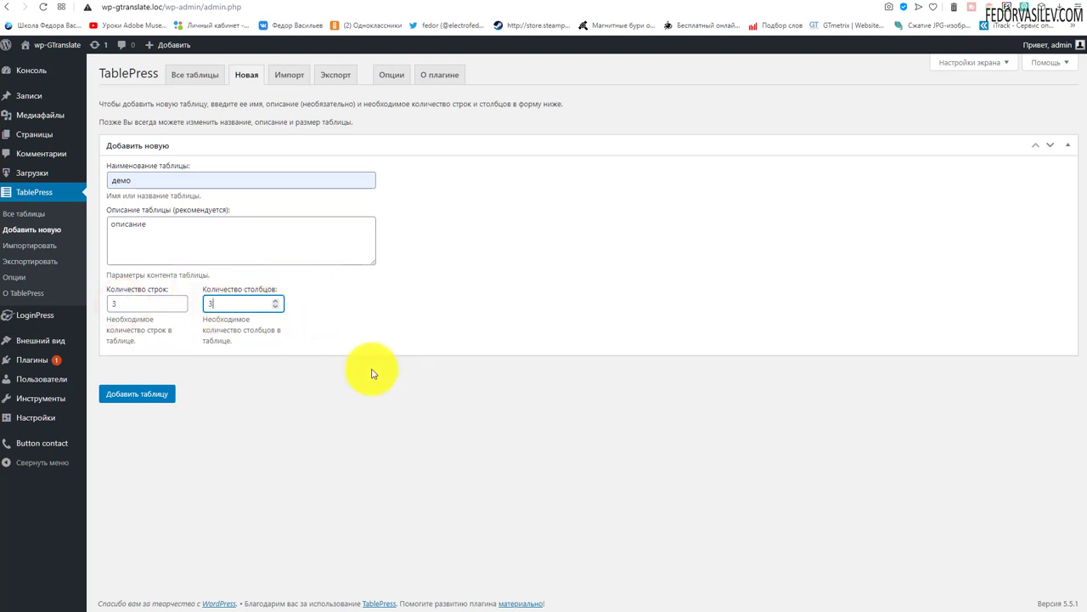
left_click(136, 397)
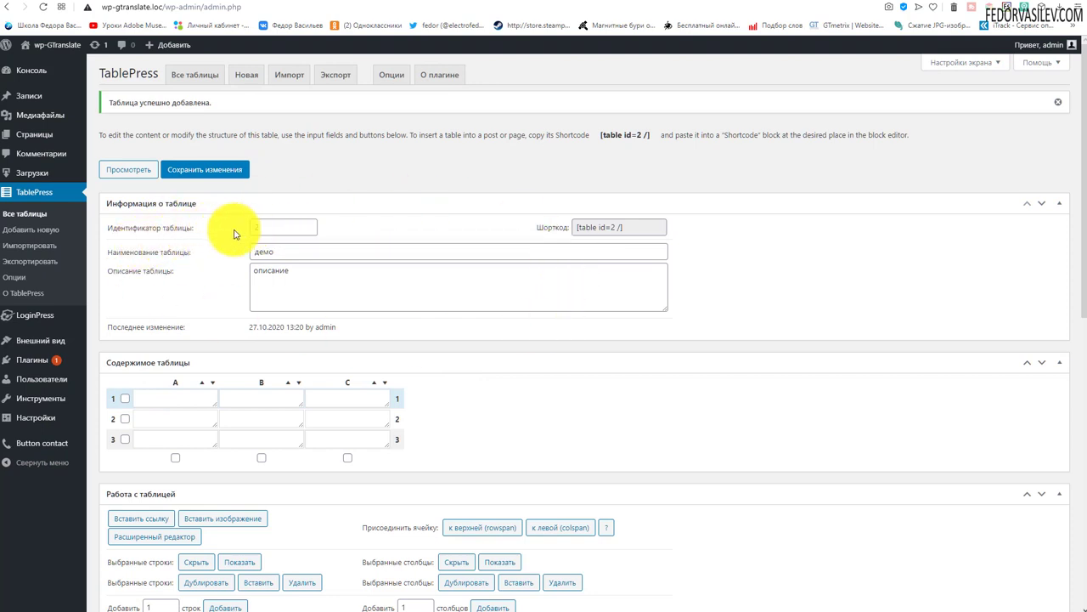
Examine the name, description and shortcode in the information section of the "демо" table.
double_click(331, 250)
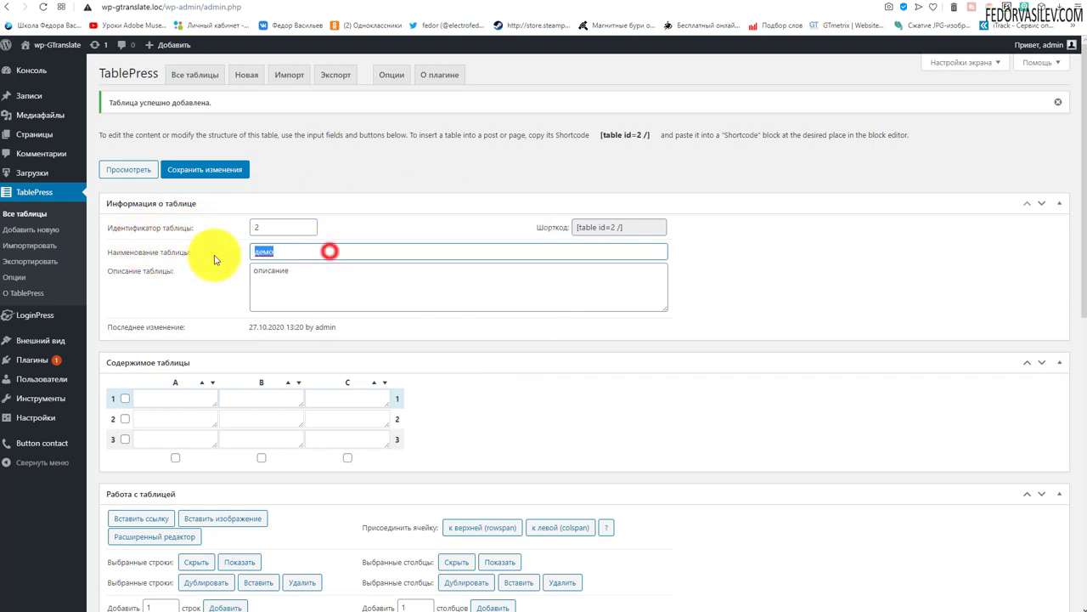
double_click(310, 281)
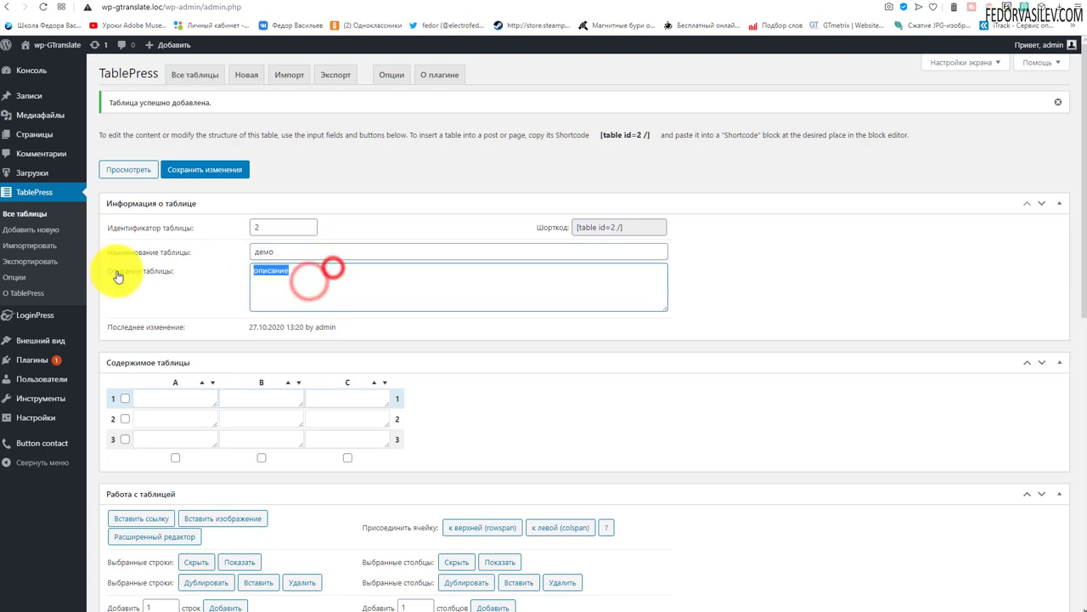
left_click(410, 280)
left_click(637, 230)
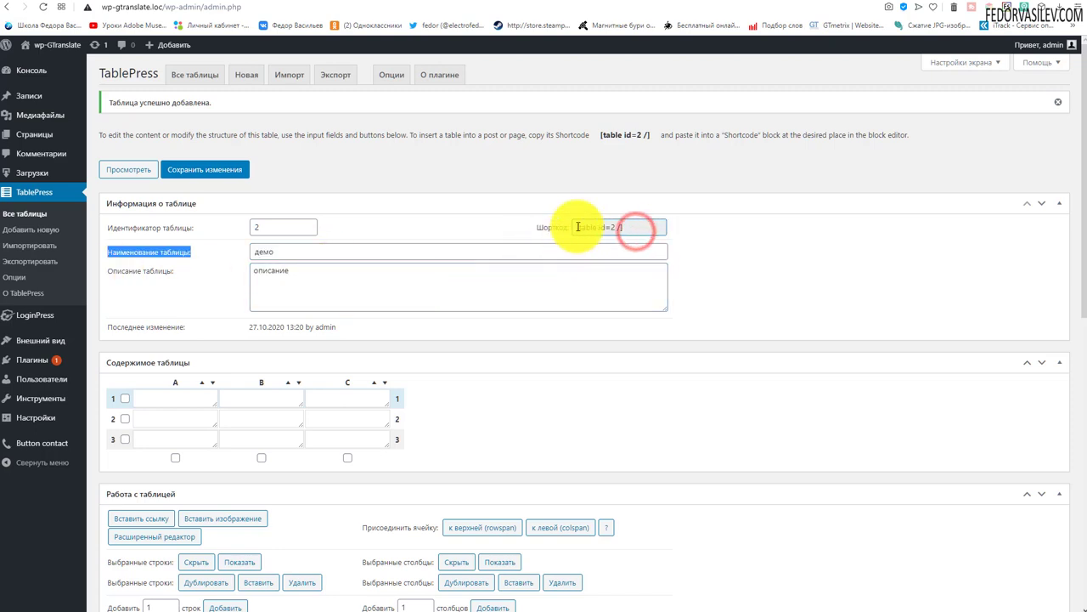
left_click_drag(624, 227, 579, 231)
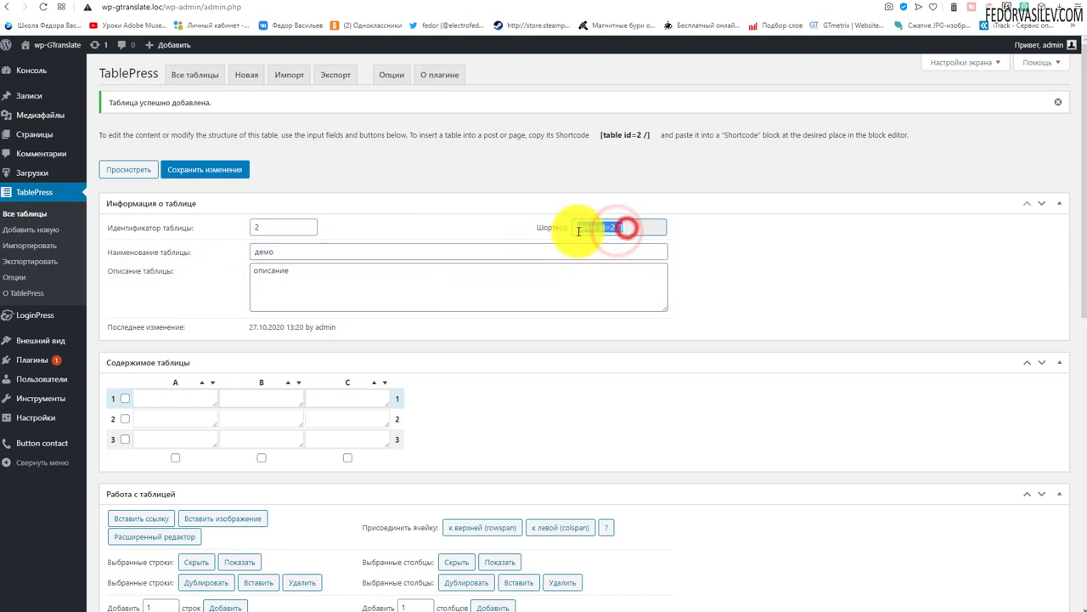
Fill the rows with товар-1, вес 40, цена: 150; товар-2, вес 50, цена: 180; товар-3, вес 100, цена: 320, and save.
scroll(741, 249, "down", 1)
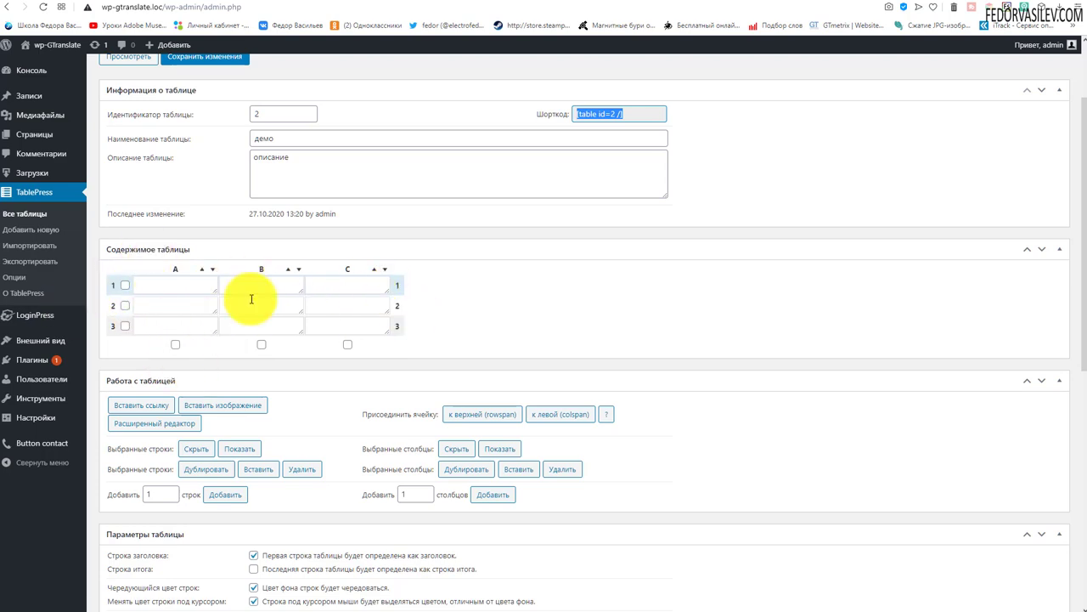
left_click(169, 285)
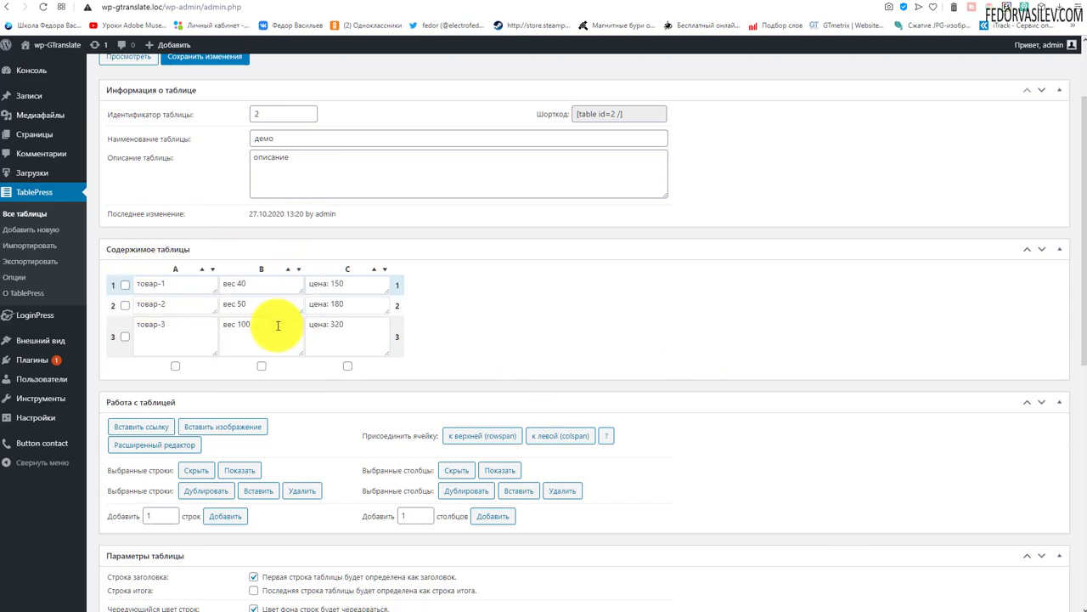
scroll(166, 195, "up", 2)
left_click(180, 174)
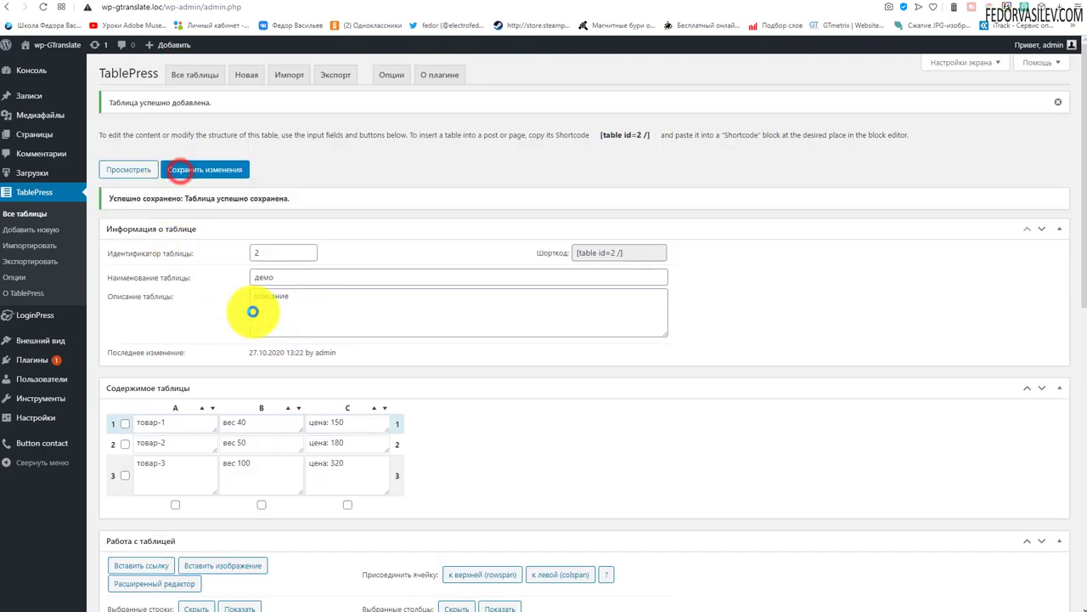
Copy the table's shortcode [table id=2 /] into a shortcode block on the "главная" page and update the page.
left_click(578, 254)
key("ctrl+c")
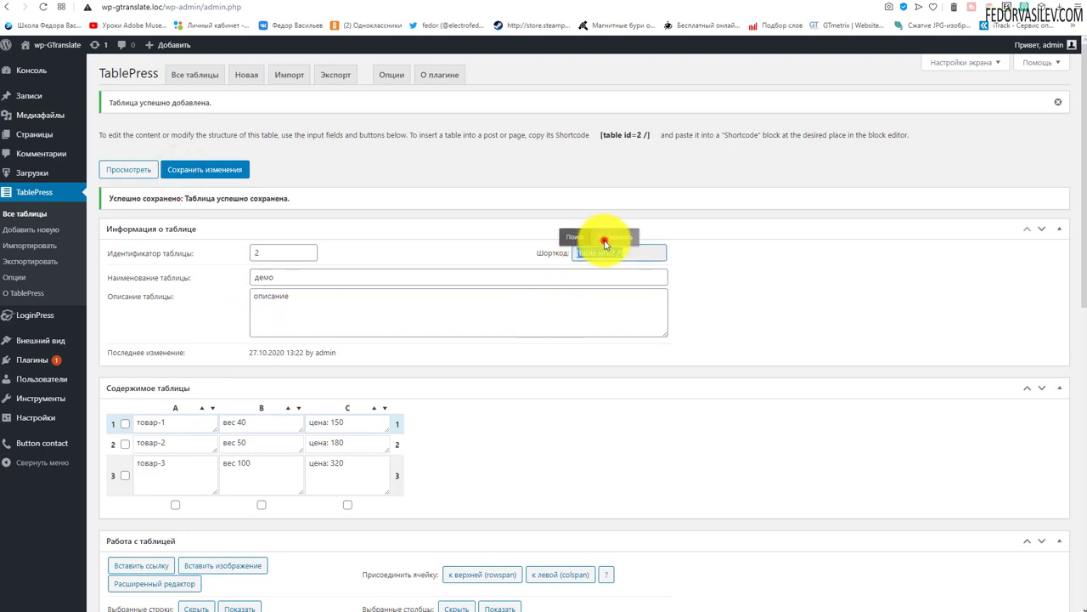
left_click(42, 133)
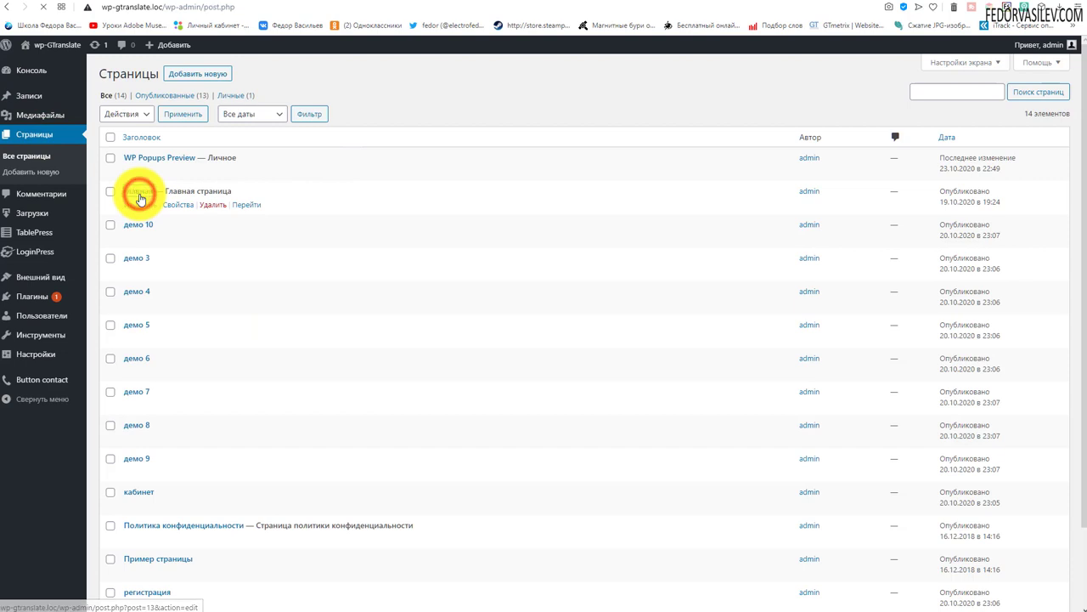
key("ctrl+v")
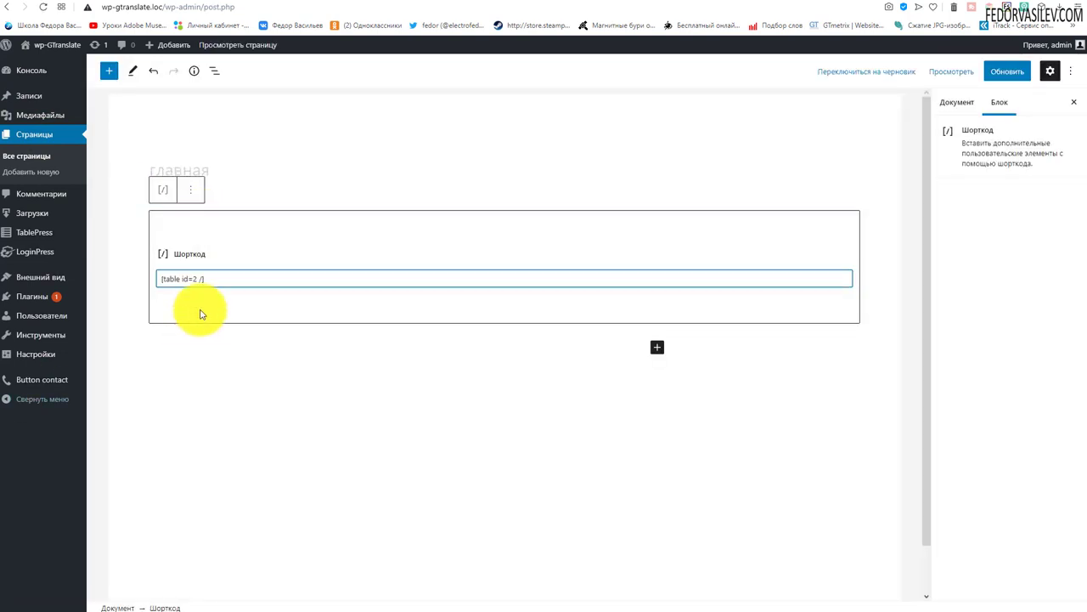
left_click(217, 279)
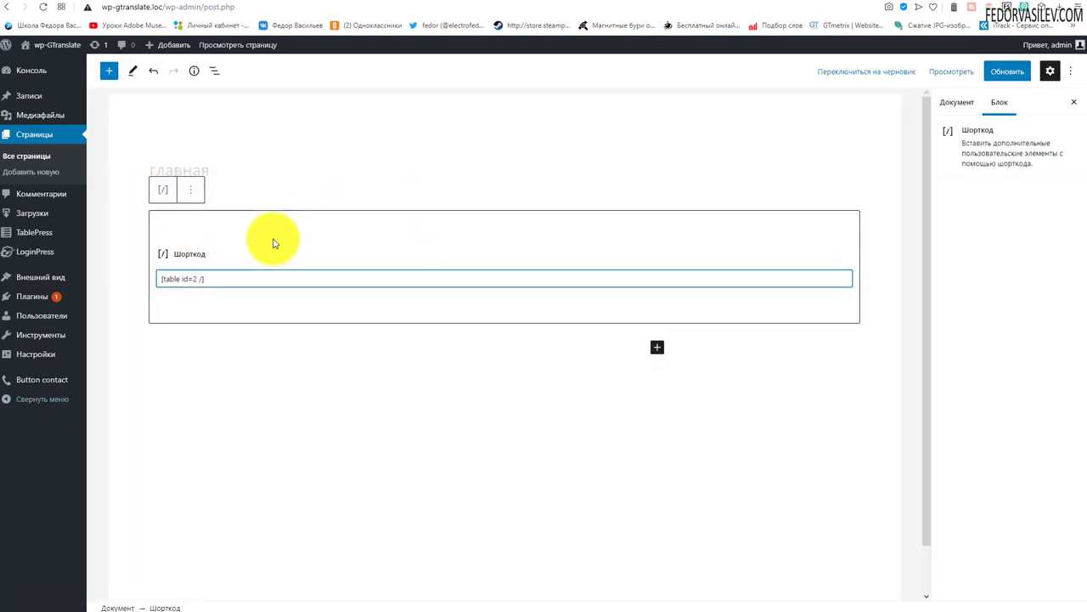
left_click(1005, 73)
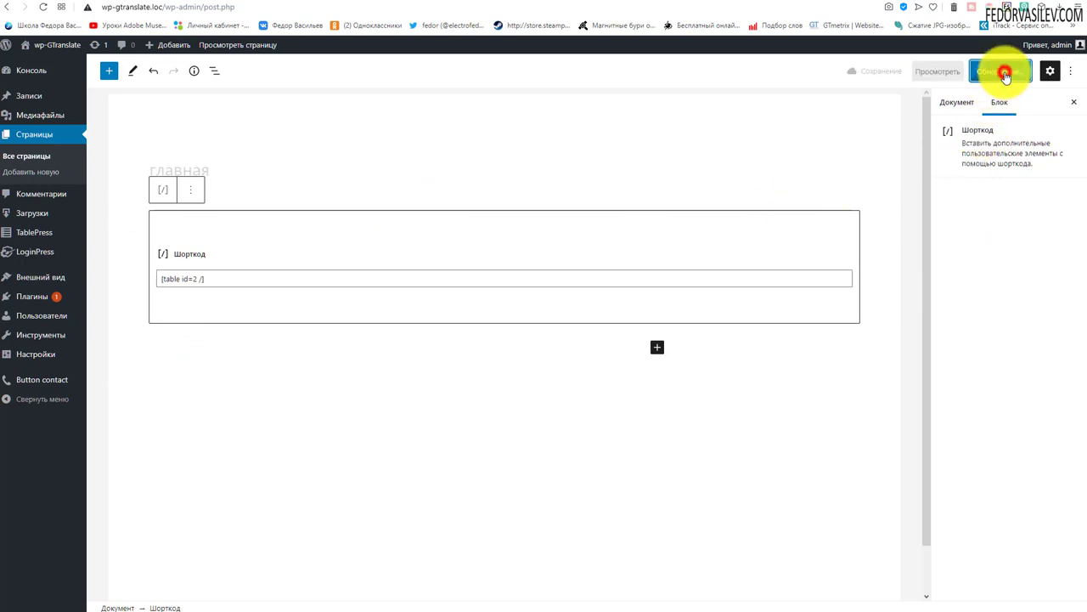
View the table on the site's "главная" page, trying 100 entries per page and the table's search field, and return to the page editor.
left_click(686, 4)
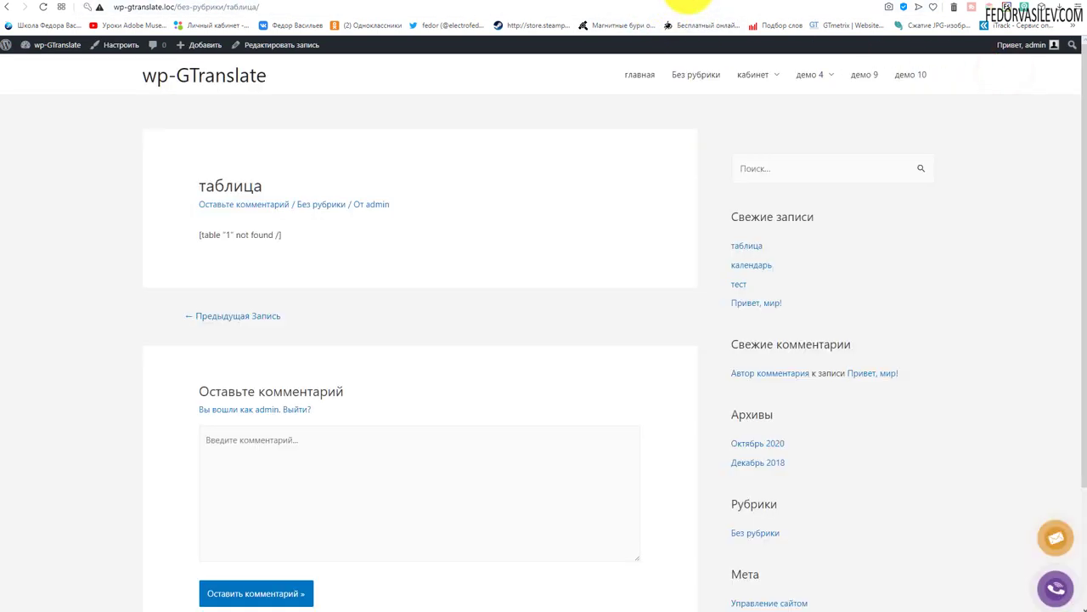
left_click(637, 76)
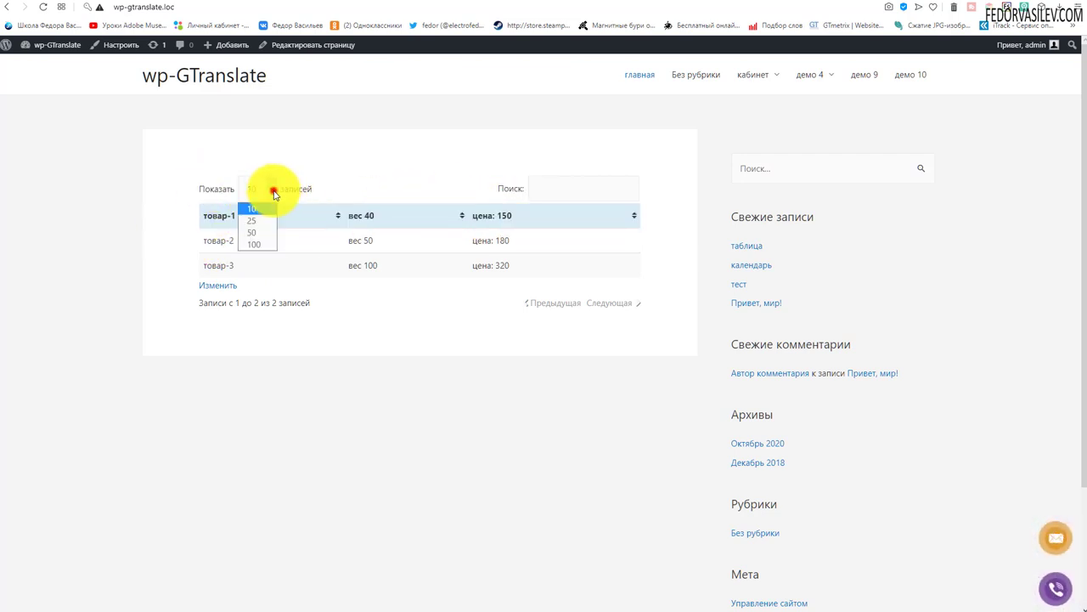
left_click(372, 162)
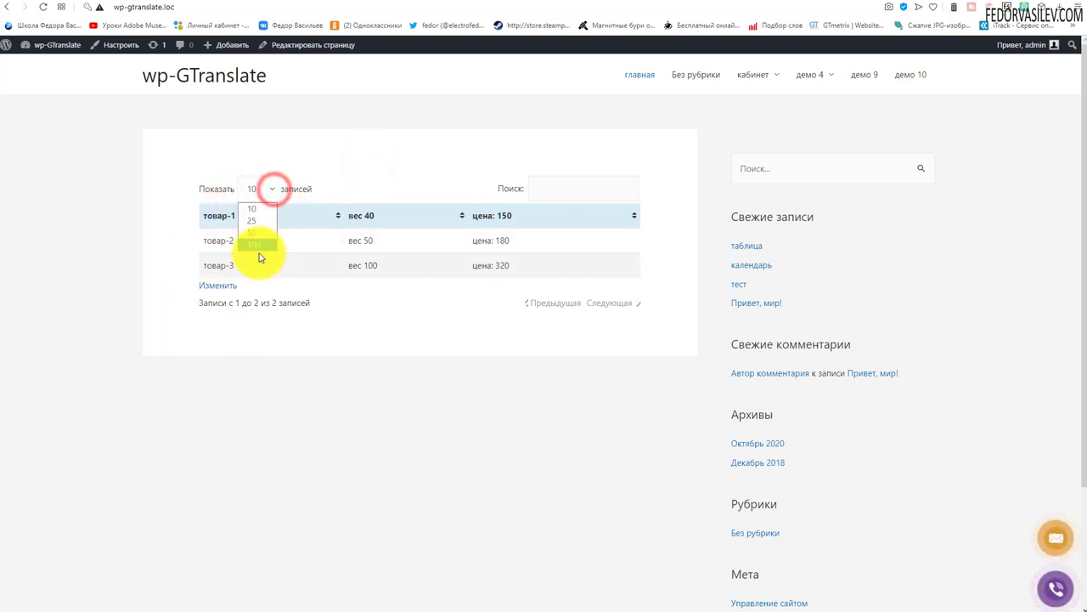
left_click(257, 245)
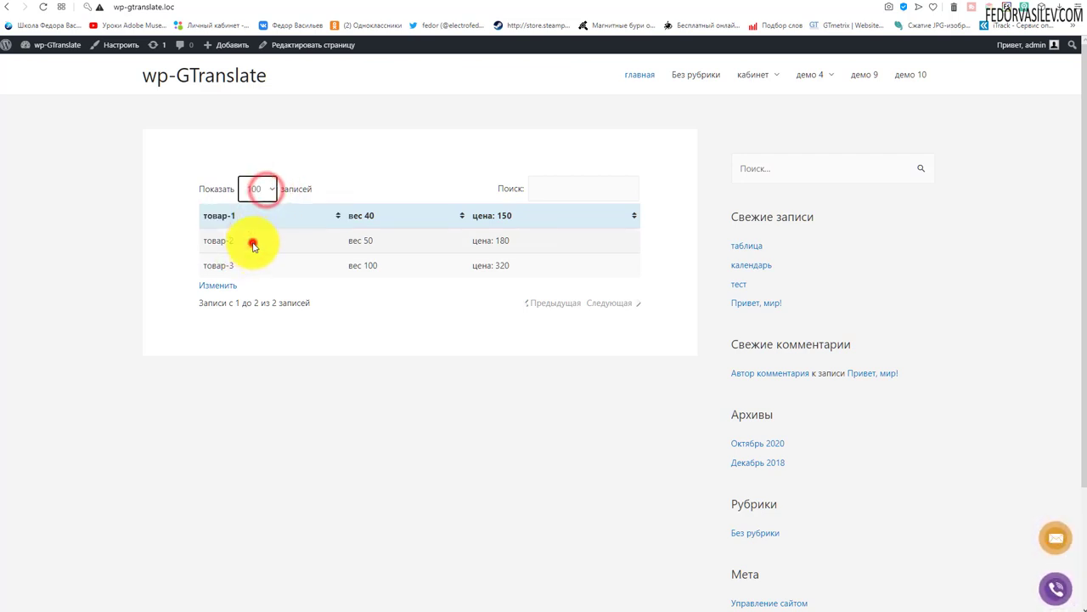
left_click(265, 187)
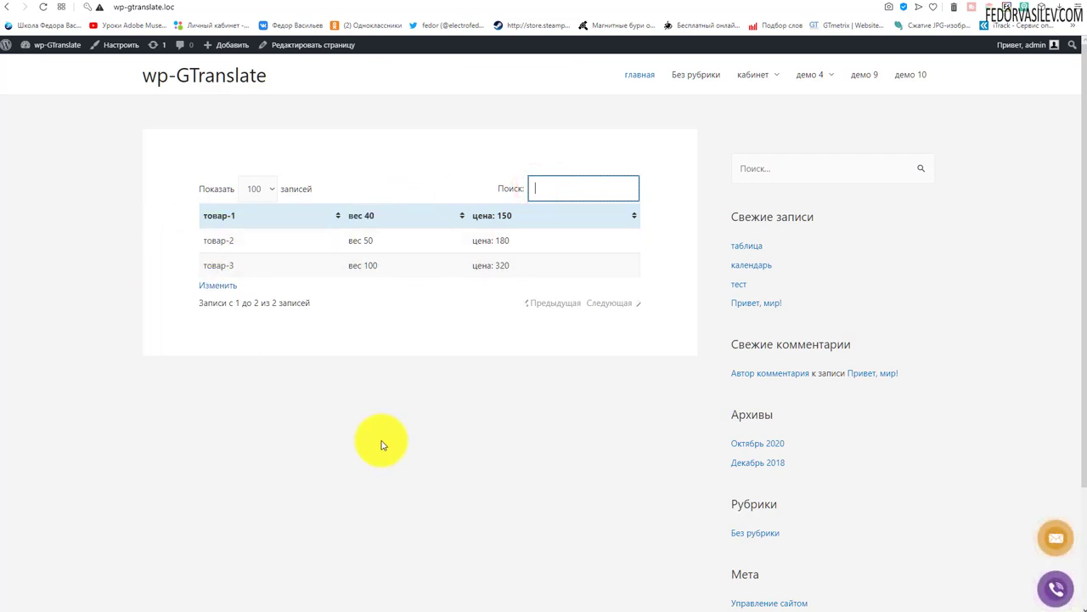
key("Tab")
left_click(162, 214)
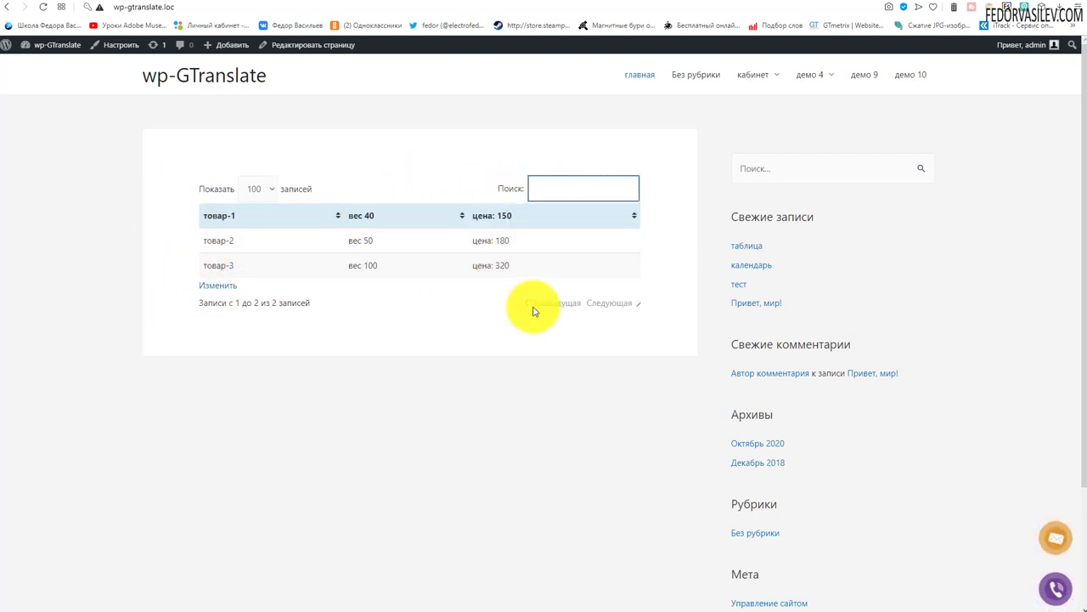
left_click(650, 4)
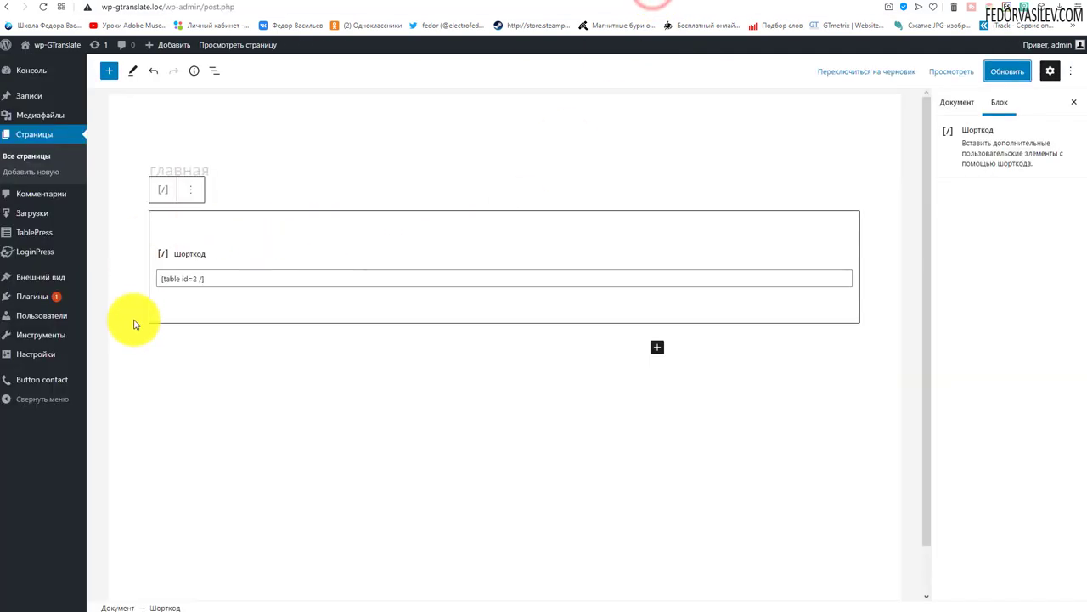
Open the "демо" table for editing in TablePress and try reordering its rows and columns in the content section.
left_click(37, 230)
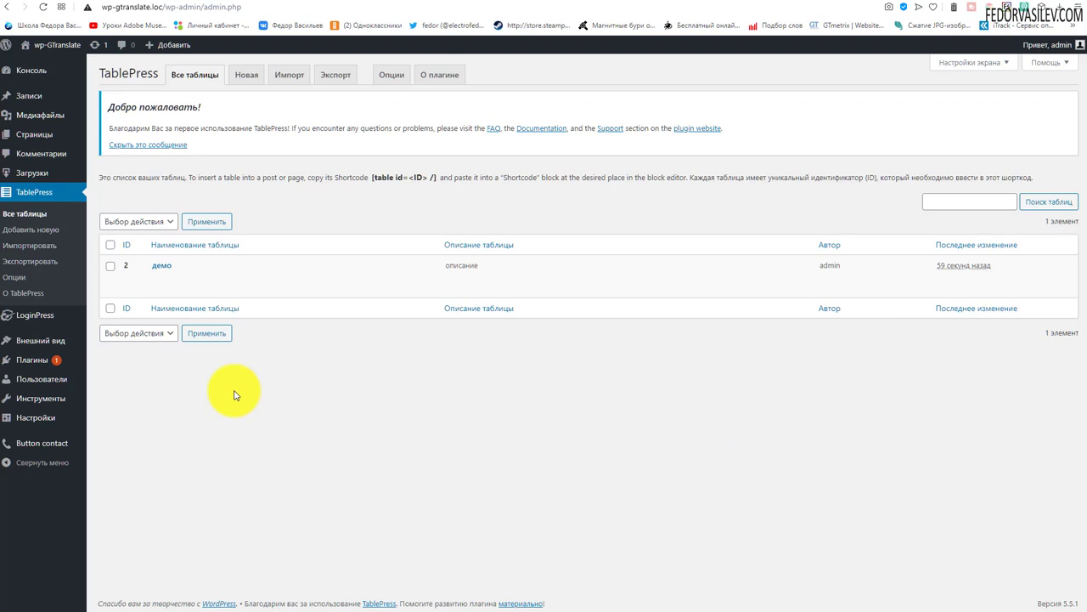
left_click(162, 267)
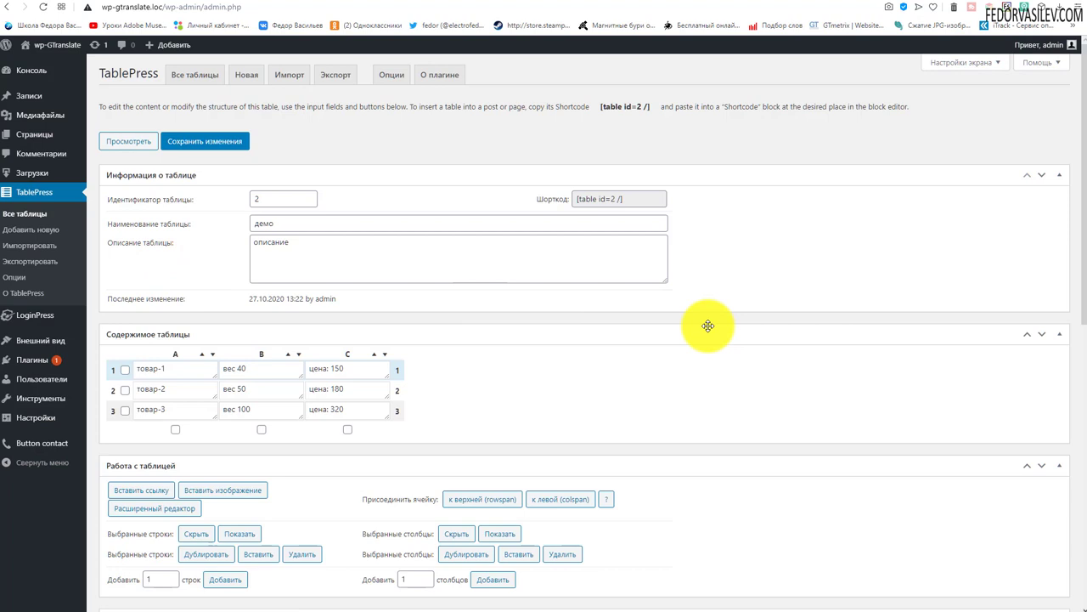
scroll(710, 323, "down", 2)
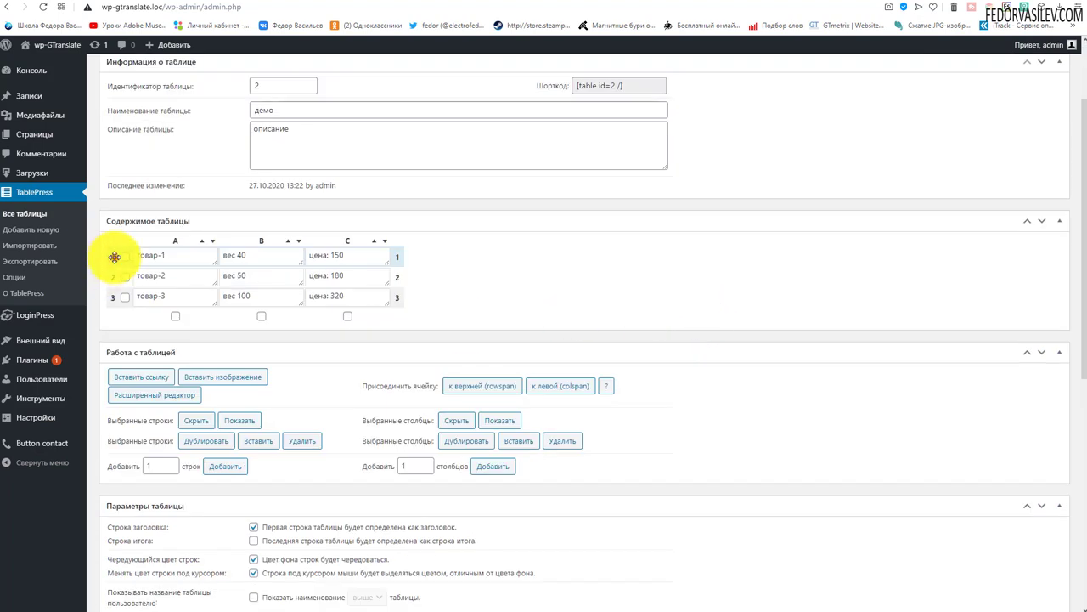
mouse_move(115, 257)
left_mouse_down()
mouse_move(108, 279)
mouse_move(109, 259)
left_mouse_up()
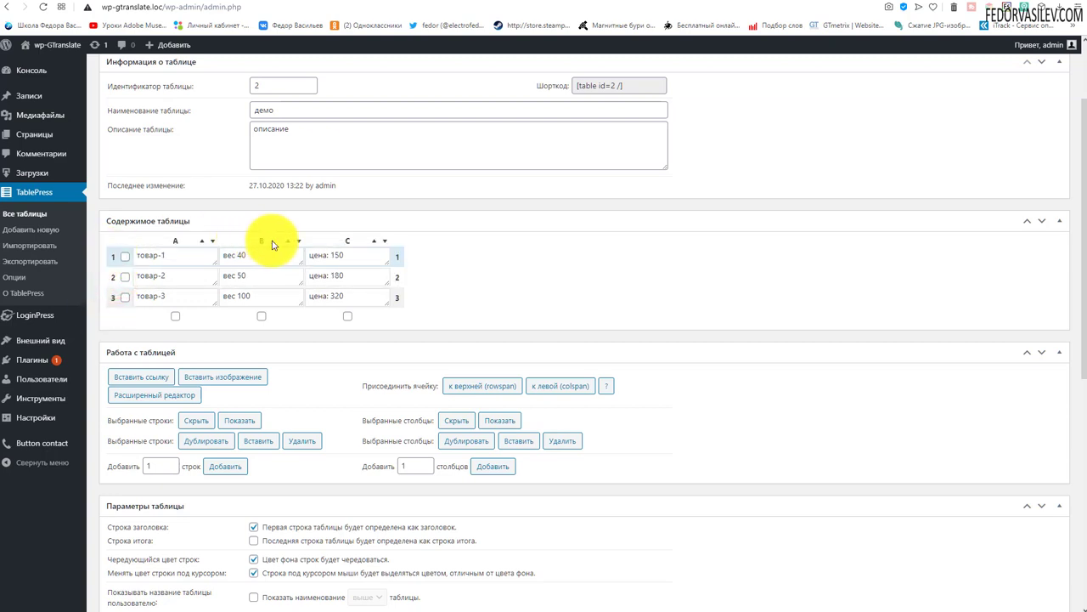
left_click_drag(261, 241, 177, 240)
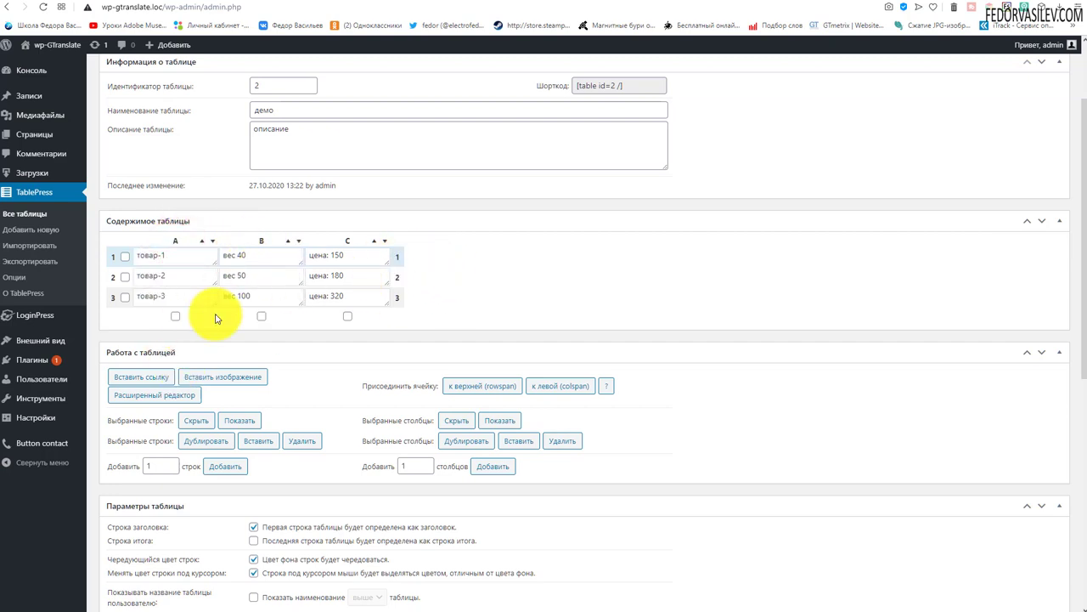
Hide column C of the table and save the changes.
left_click(348, 317)
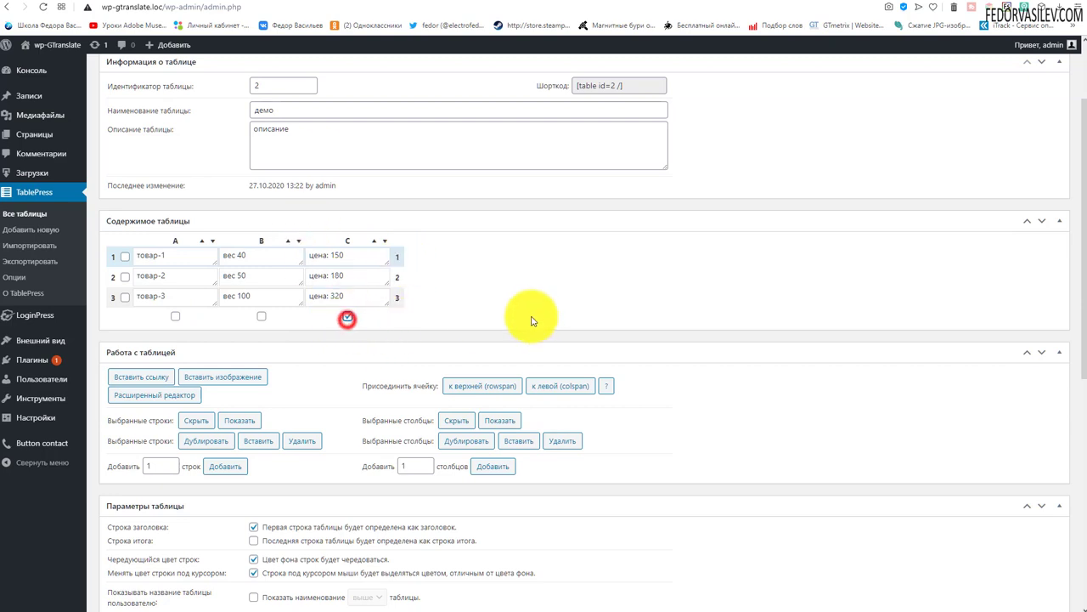
left_click(457, 421)
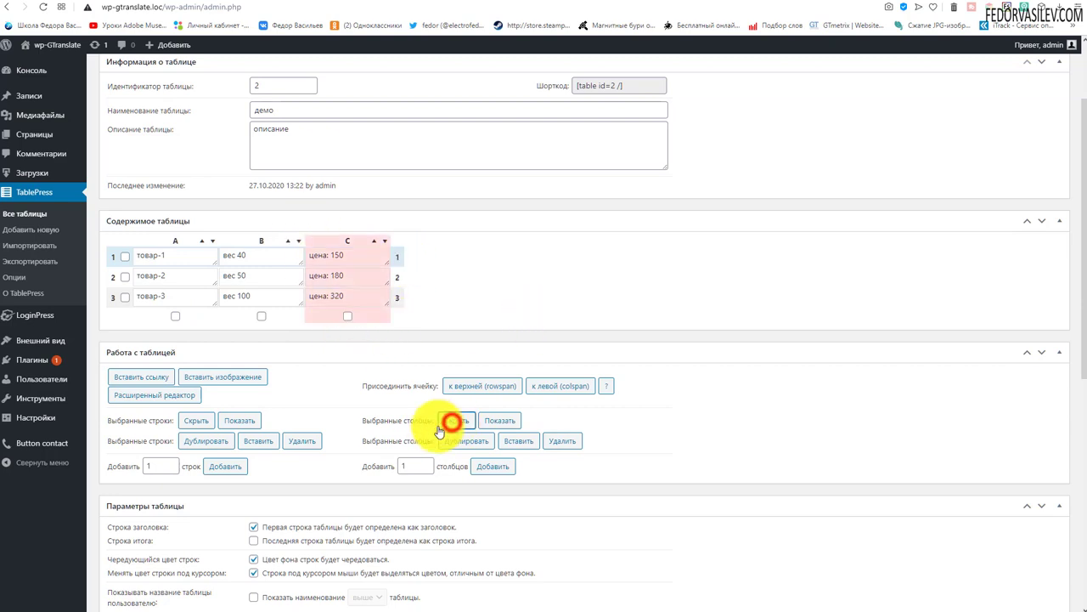
scroll(458, 323, "up", 2)
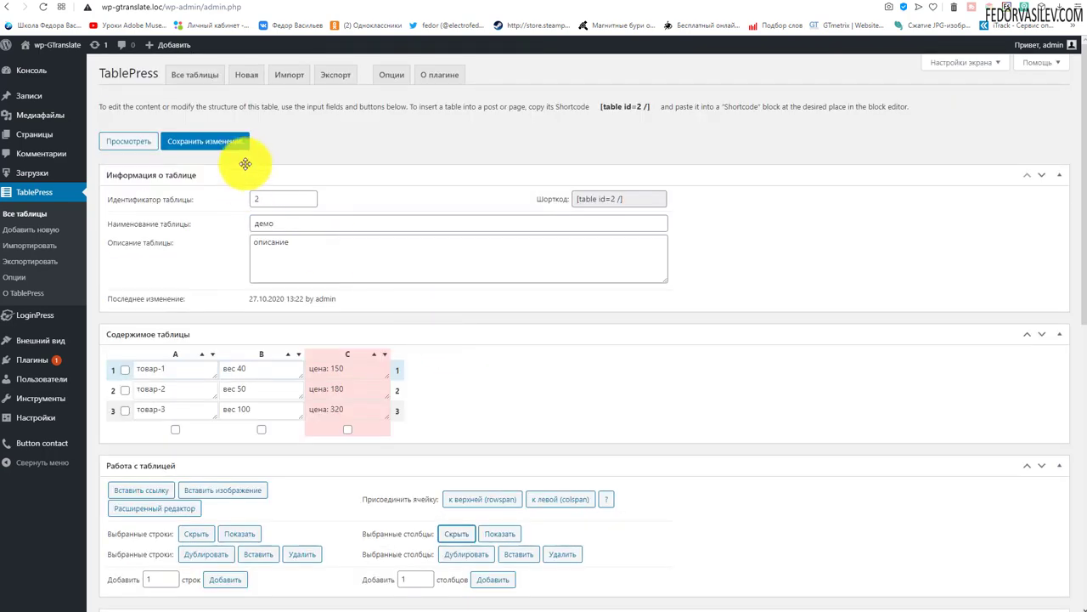
left_click(222, 143)
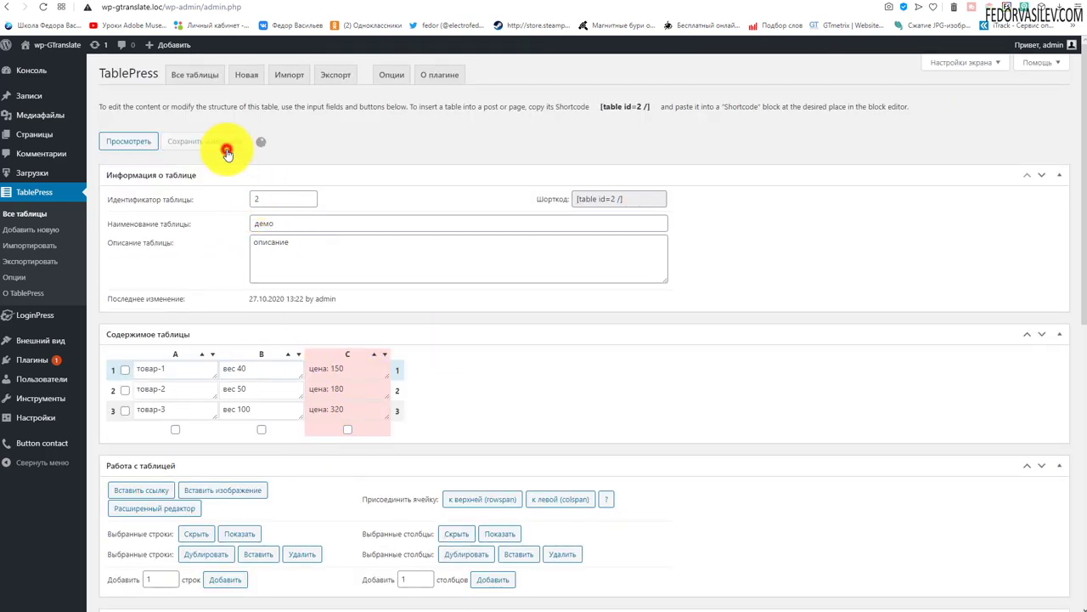
Reload the site's home page to check the table's columns, and return to the table editor.
left_click(684, 2)
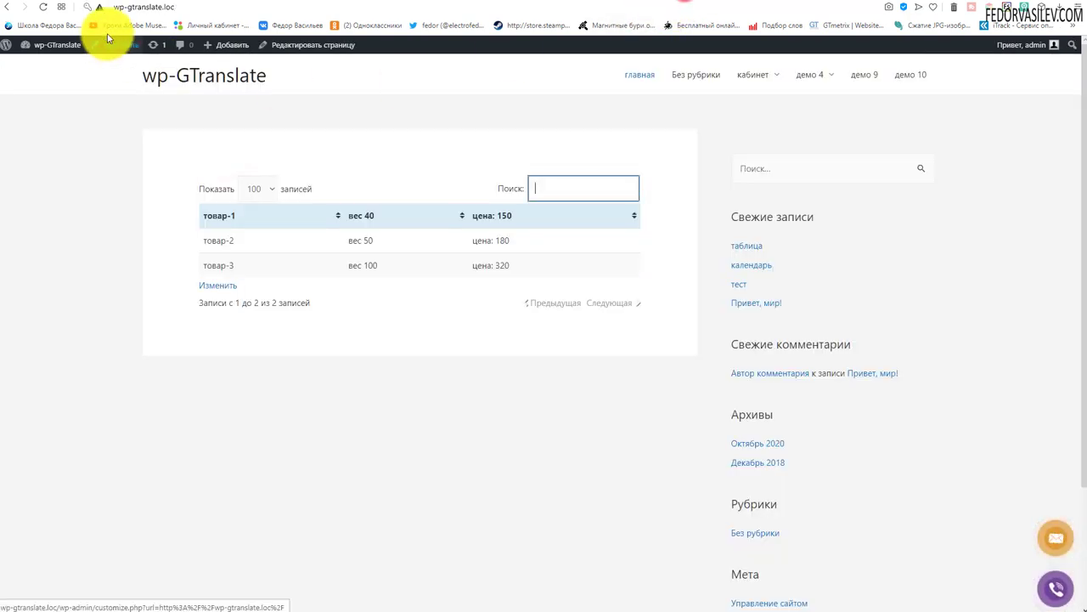
left_click(45, 7)
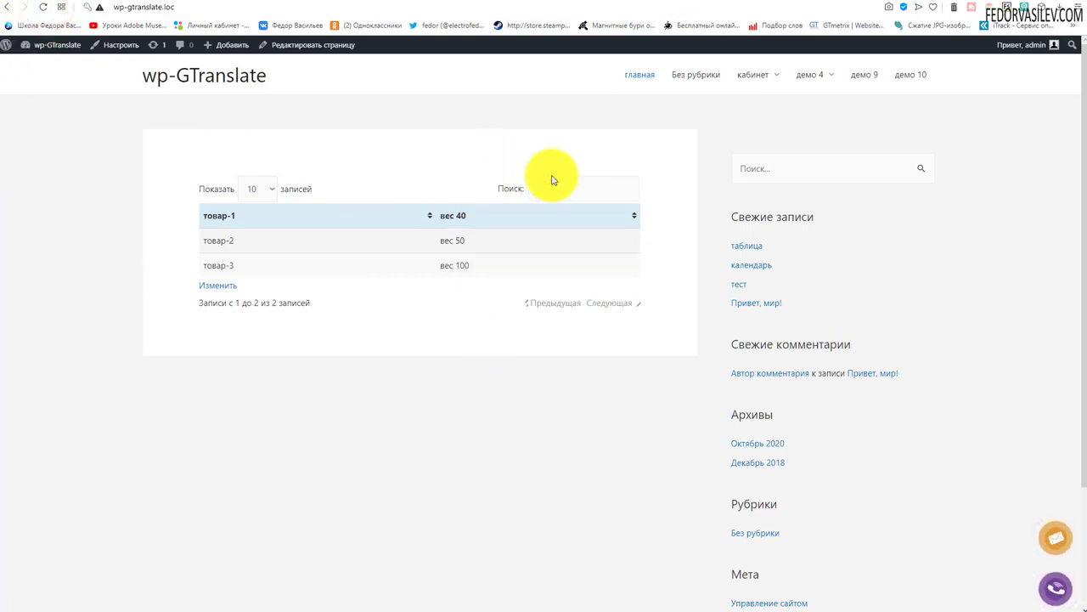
left_click(691, 3)
Show column C again, and try hiding and unhiding the товар-3 row.
scroll(315, 218, "down", 1)
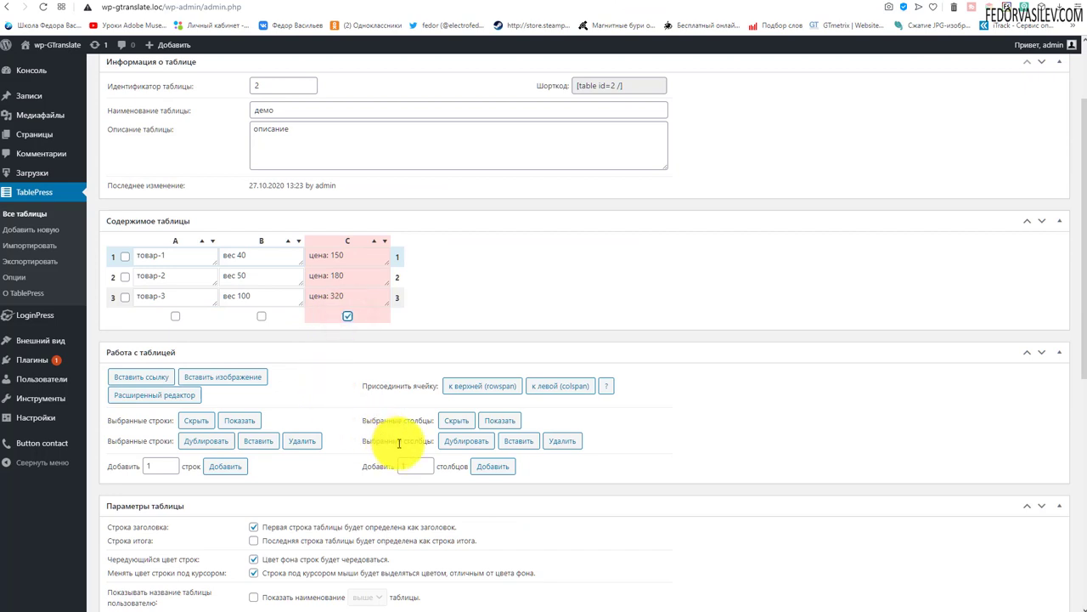
left_click(500, 419)
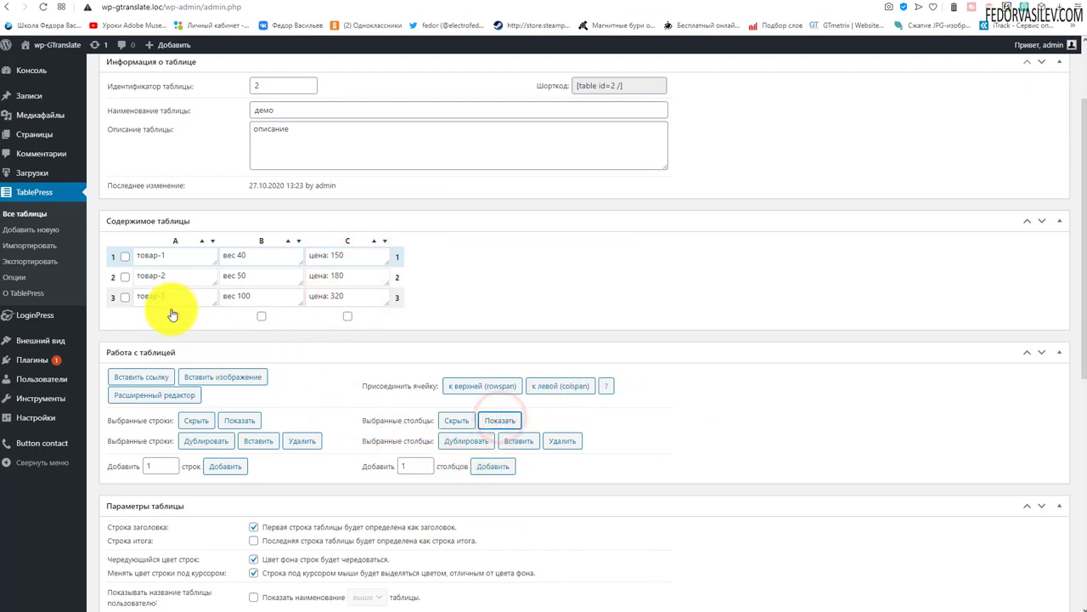
left_click(124, 297)
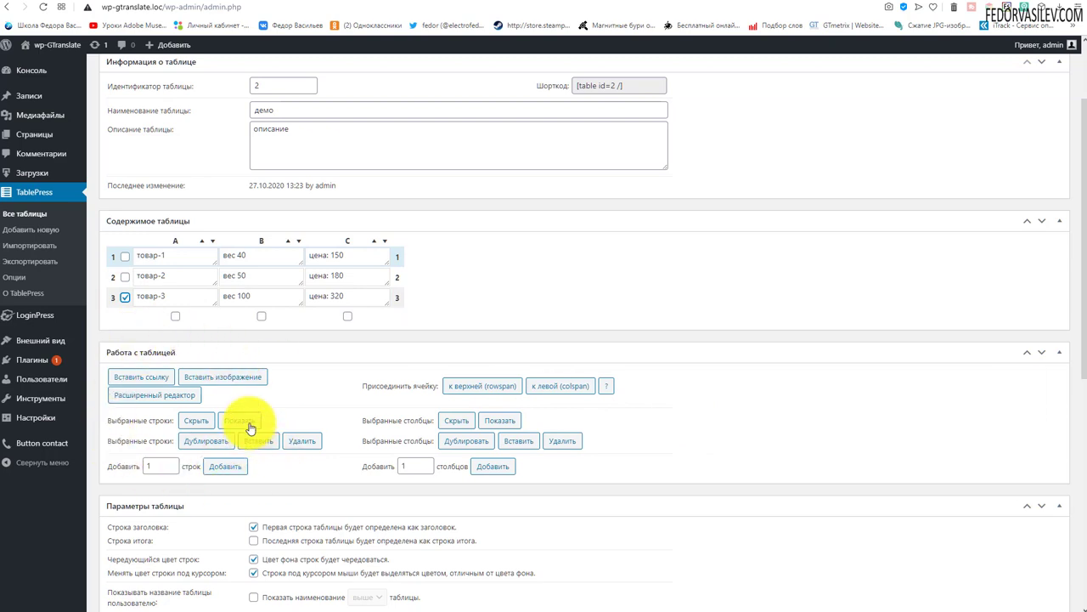
left_click(196, 420)
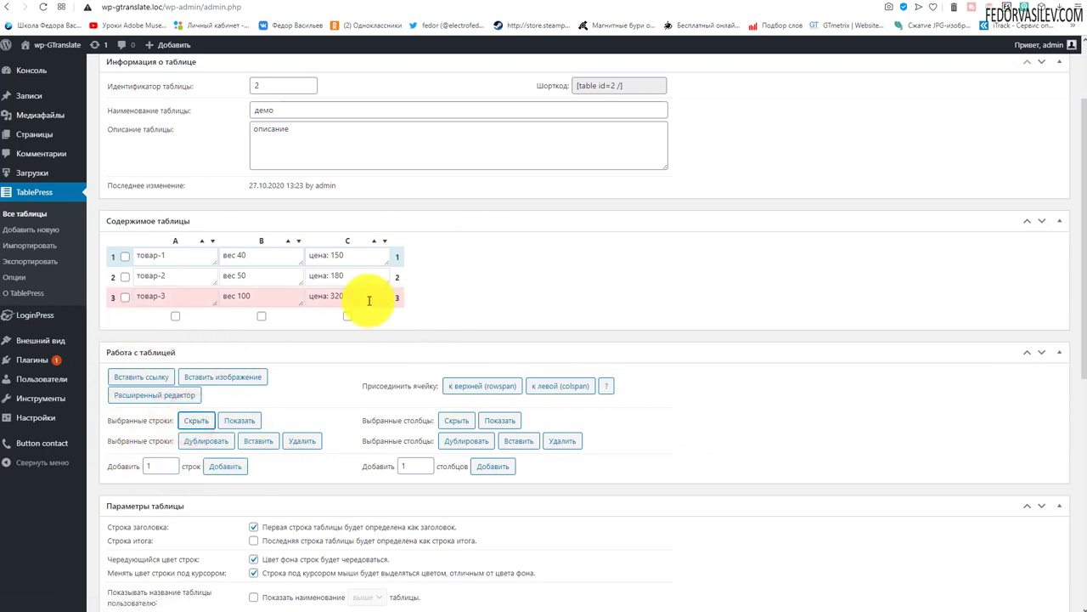
left_click(125, 298)
left_click(238, 419)
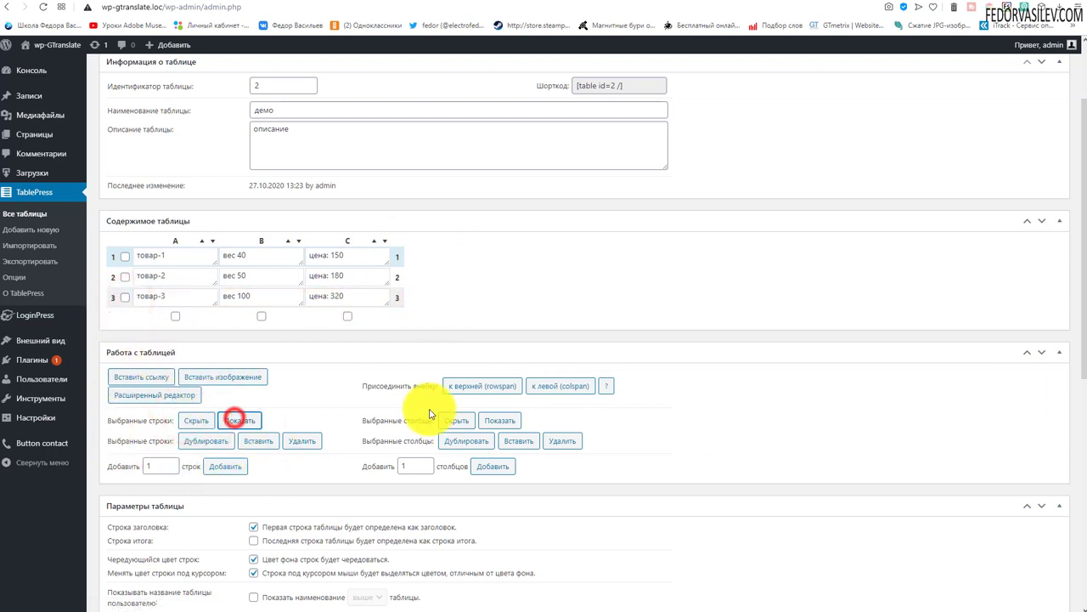
Duplicate the товар-3 row and delete the copy in row 4.
left_click(126, 298)
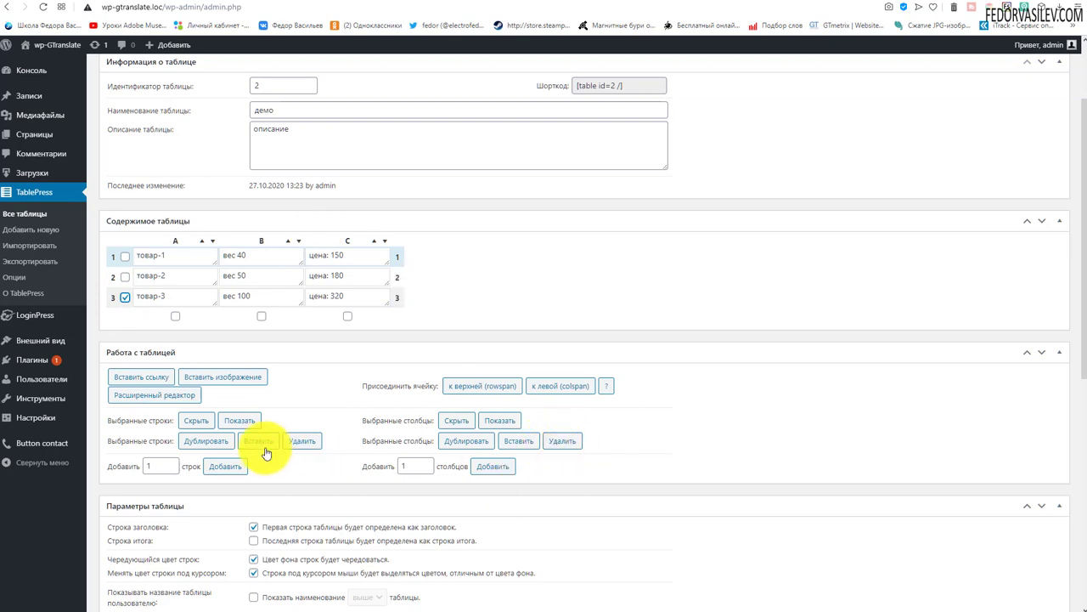
left_click(200, 447)
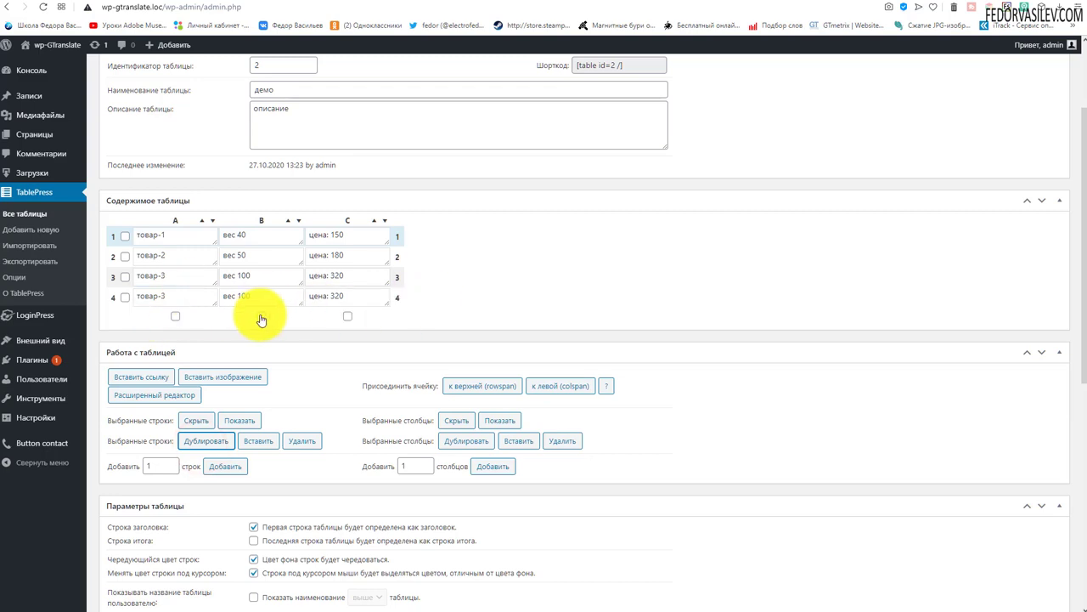
left_click(126, 299)
left_click(300, 441)
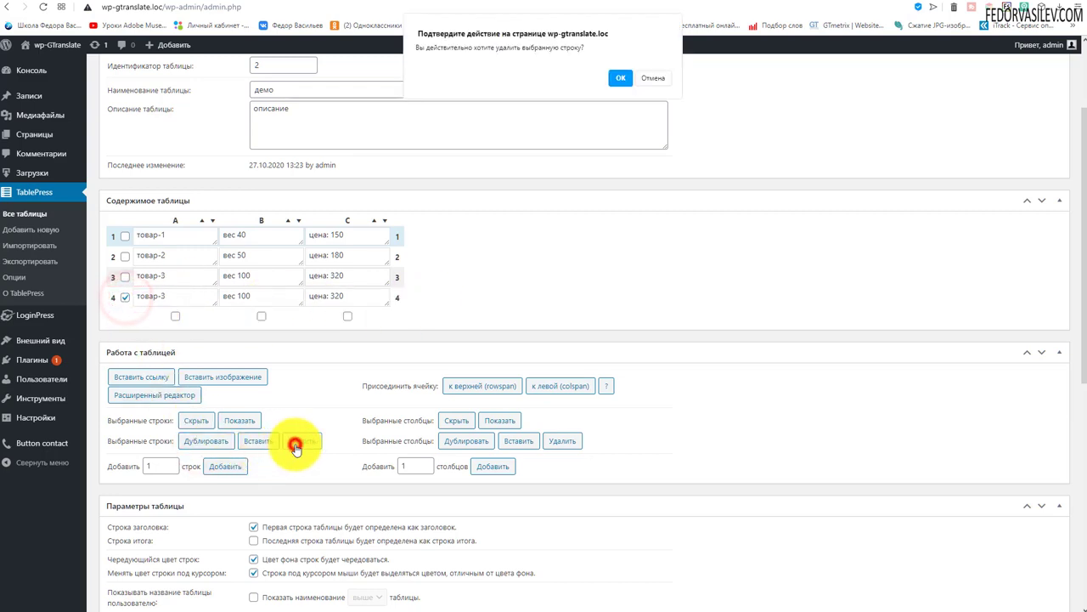
left_click(619, 82)
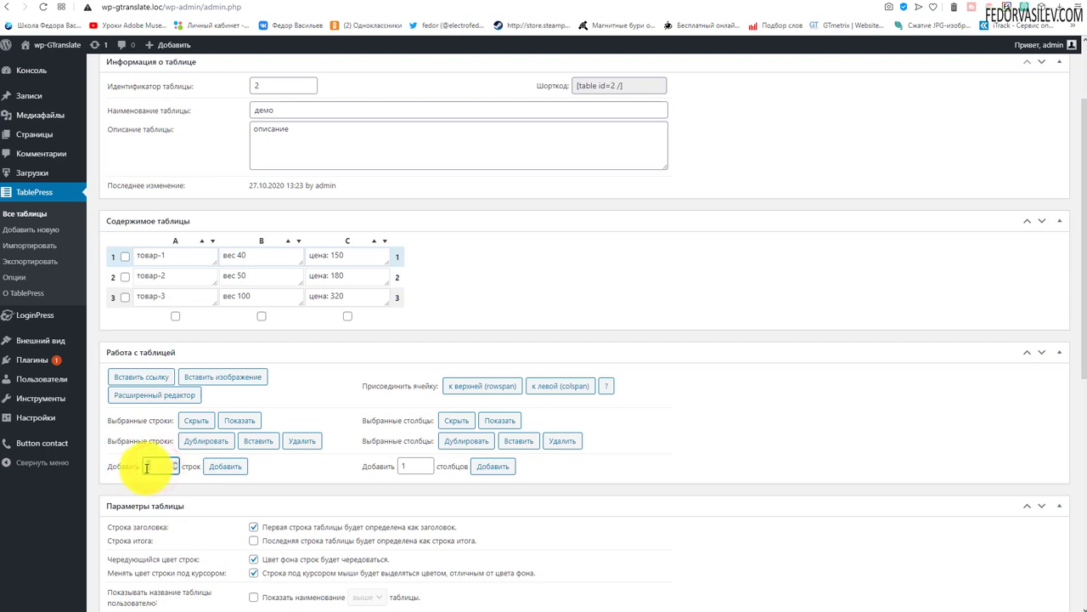
Add 1 empty row at the end of the table and delete it again.
left_click(226, 467)
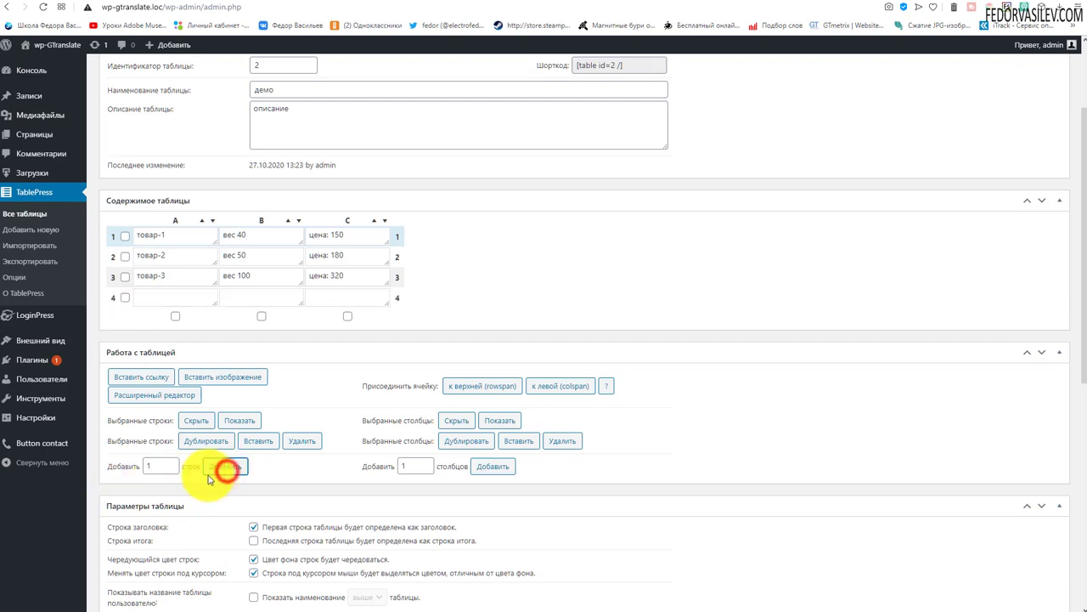
left_click(144, 295)
left_click(254, 297)
left_click(344, 291)
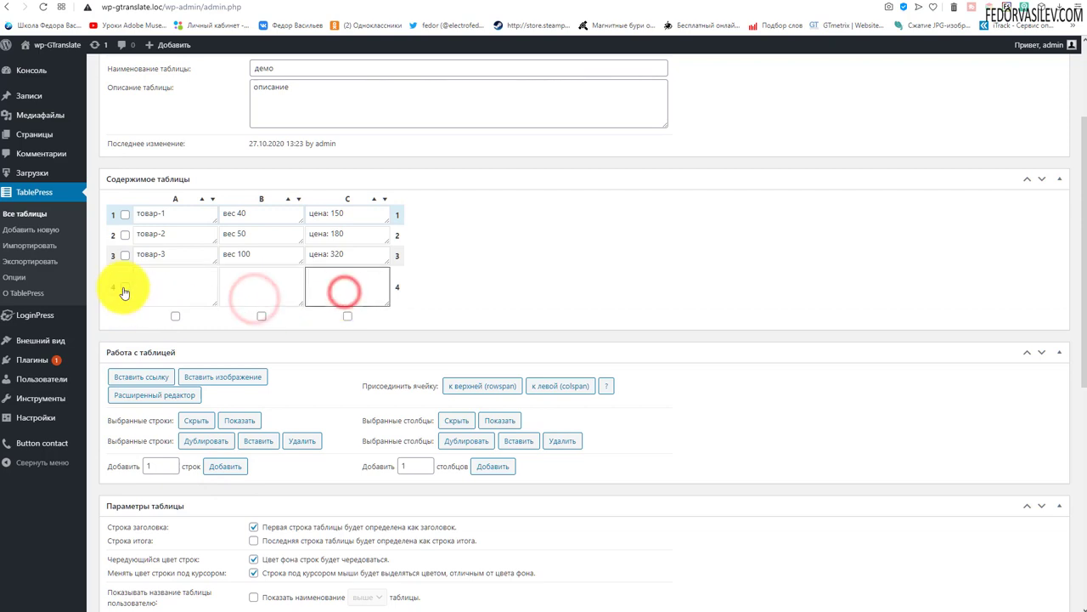
left_click(125, 289)
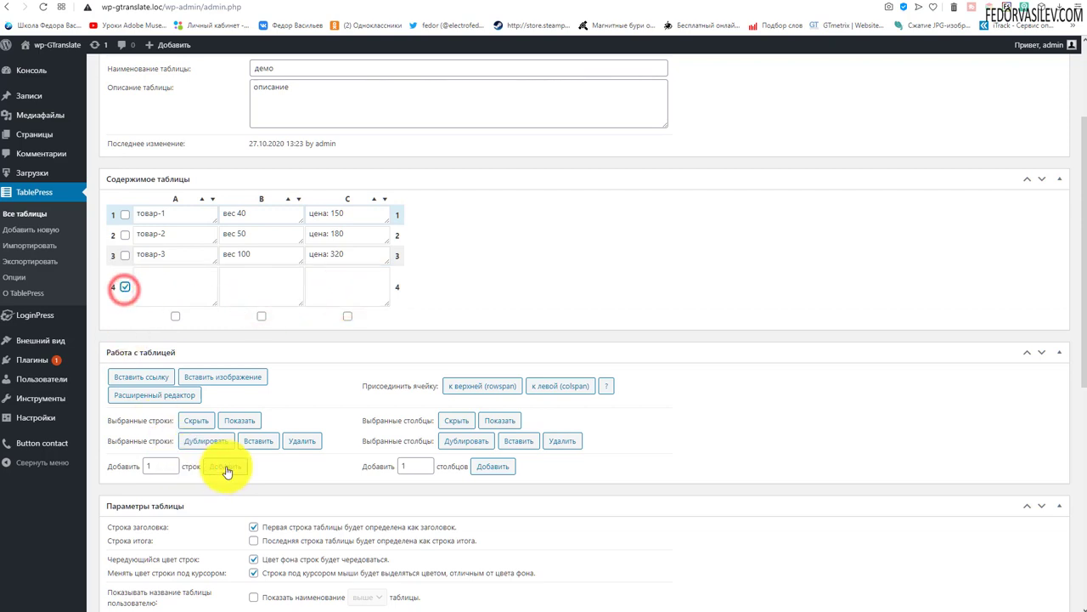
left_click(301, 441)
left_click(620, 78)
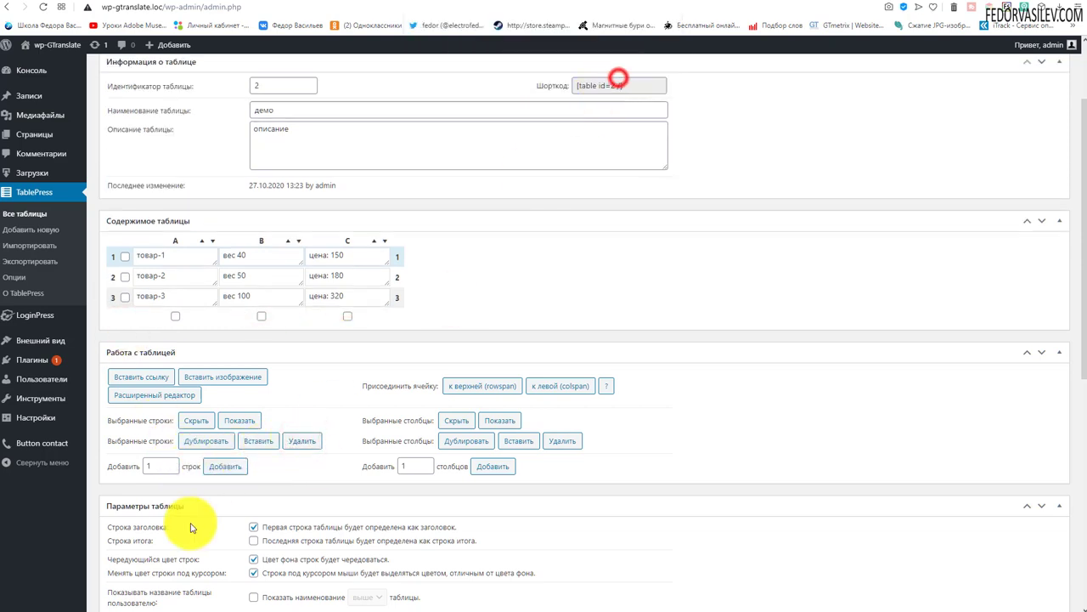
double_click(146, 467)
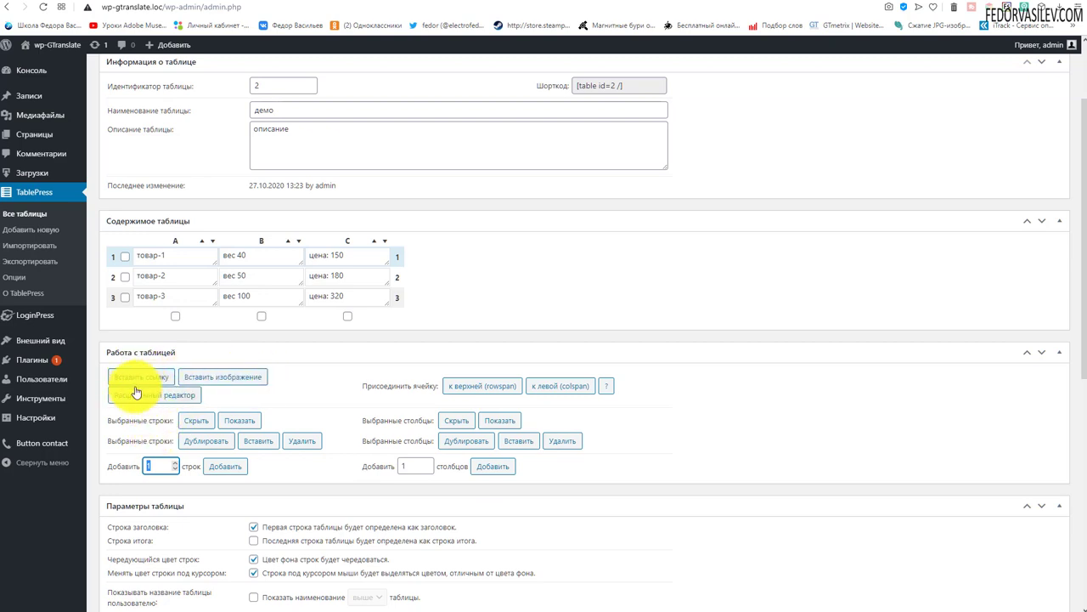
Insert a link to the "демо 4" page after "цена: 320" in the товар-3 row and save the table.
left_click(355, 296)
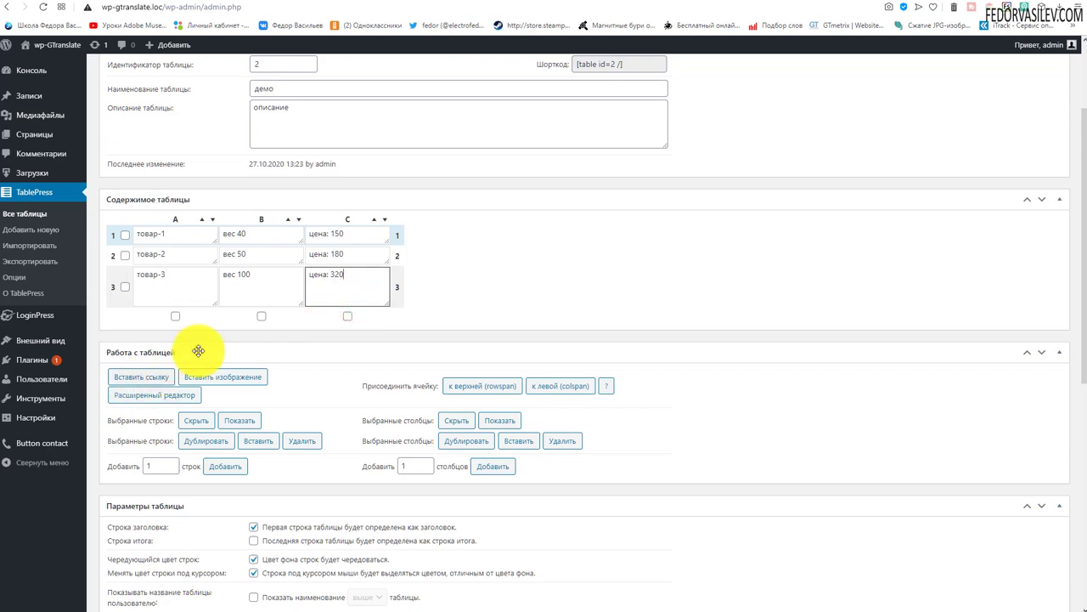
left_click(149, 379)
left_click(620, 99)
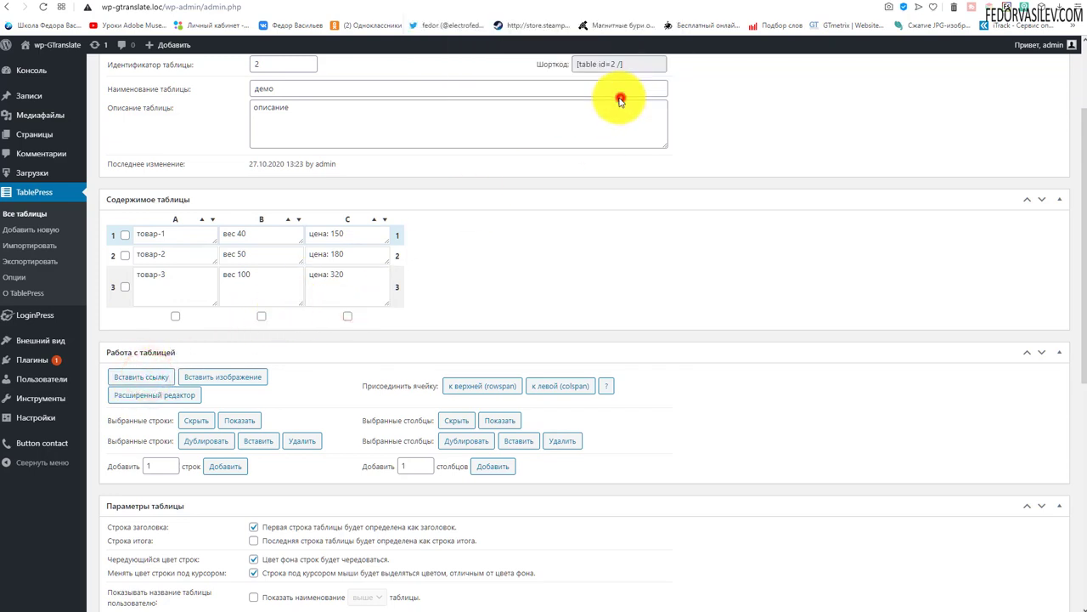
left_click(350, 275)
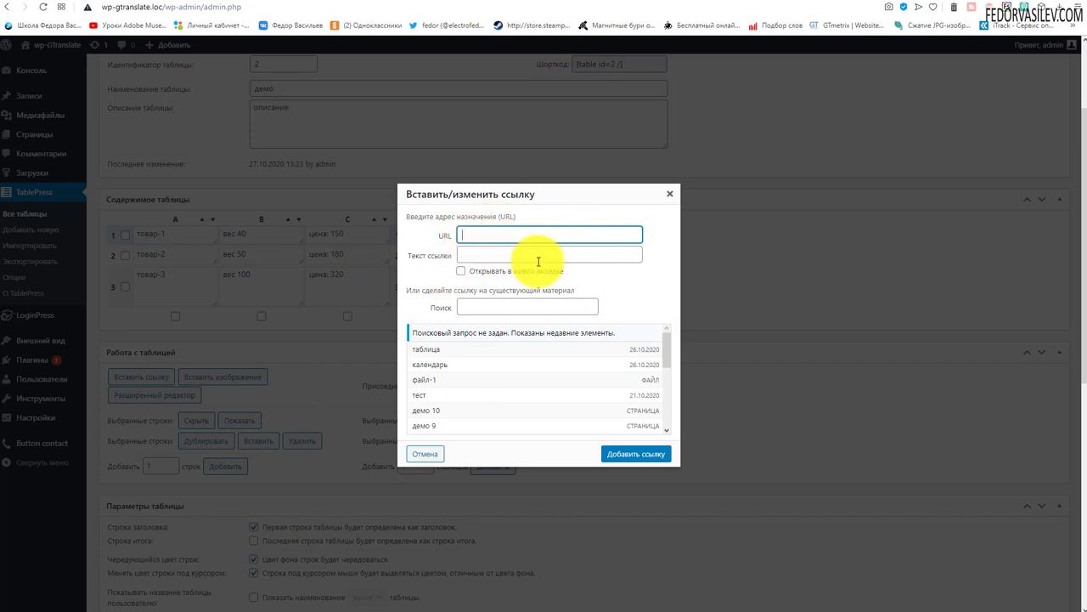
scroll(450, 391, "down", 4)
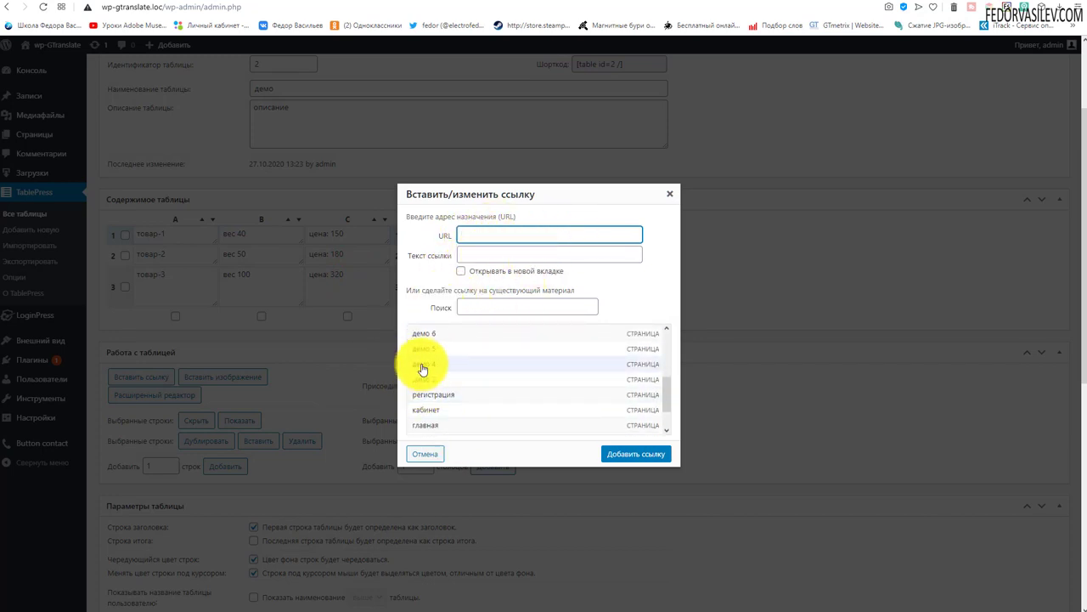
scroll(422, 374, "up", 1)
left_click(423, 377)
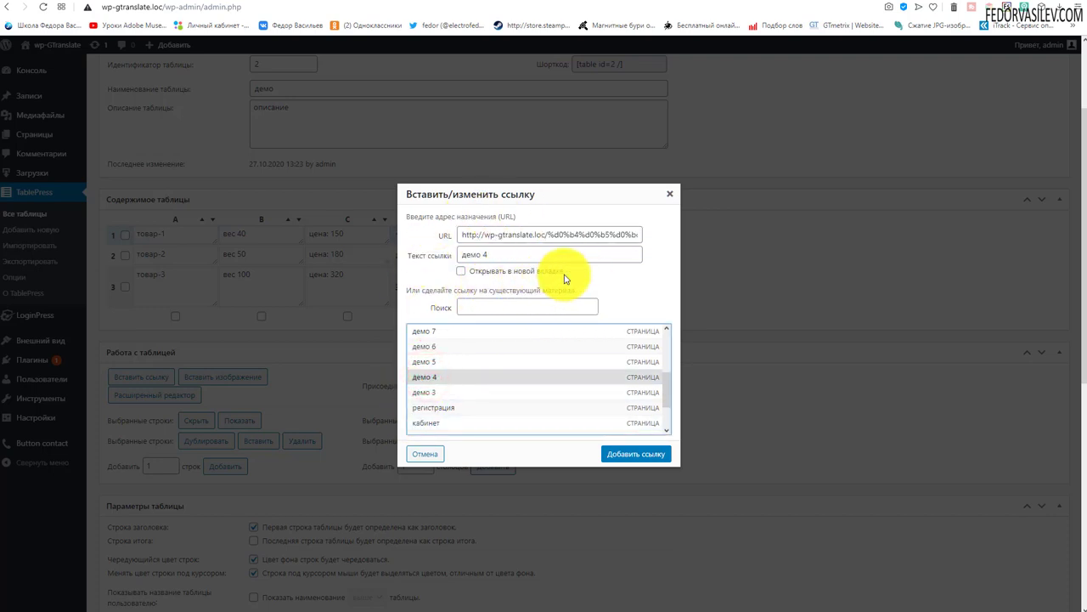
left_click(463, 271)
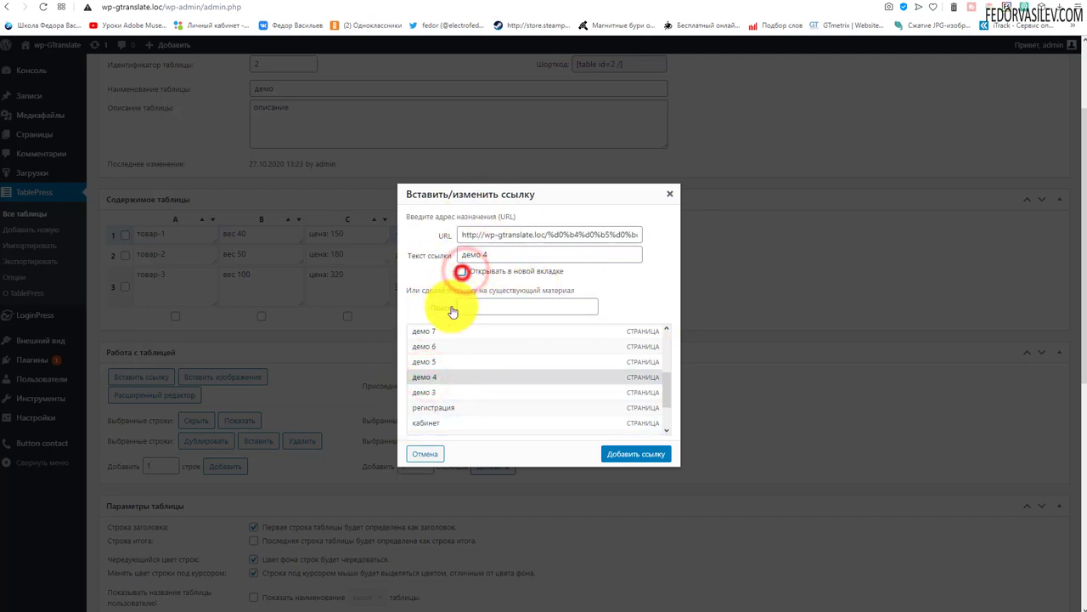
left_click(624, 458)
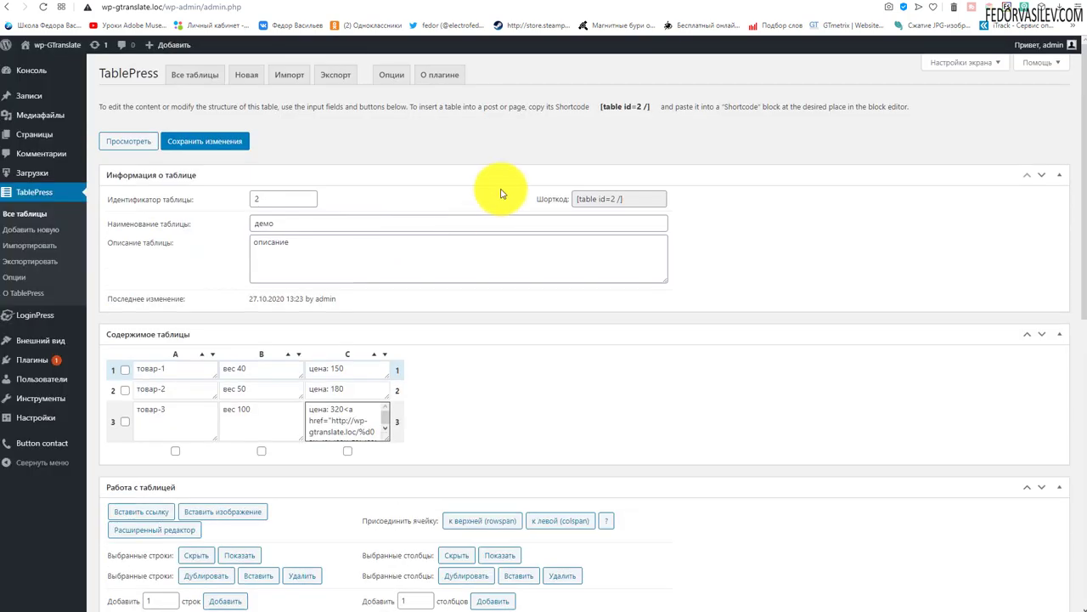
scroll(364, 303, "up", 3)
left_click(235, 142)
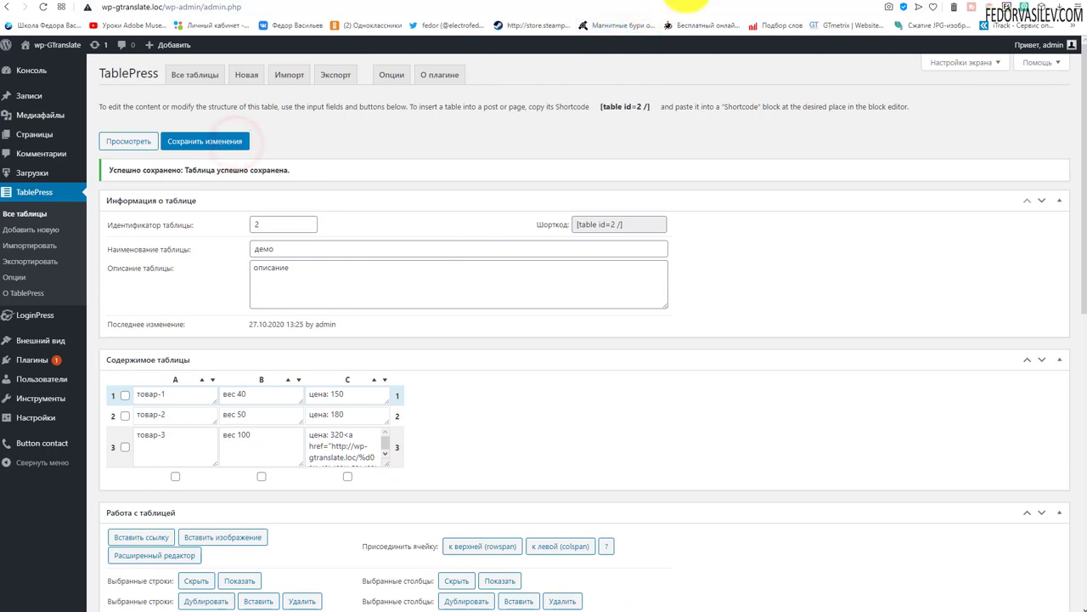
Reload the site's home page, follow the "демо 4" link in the table and return to the home page.
left_click(57, 44)
left_click(48, 7)
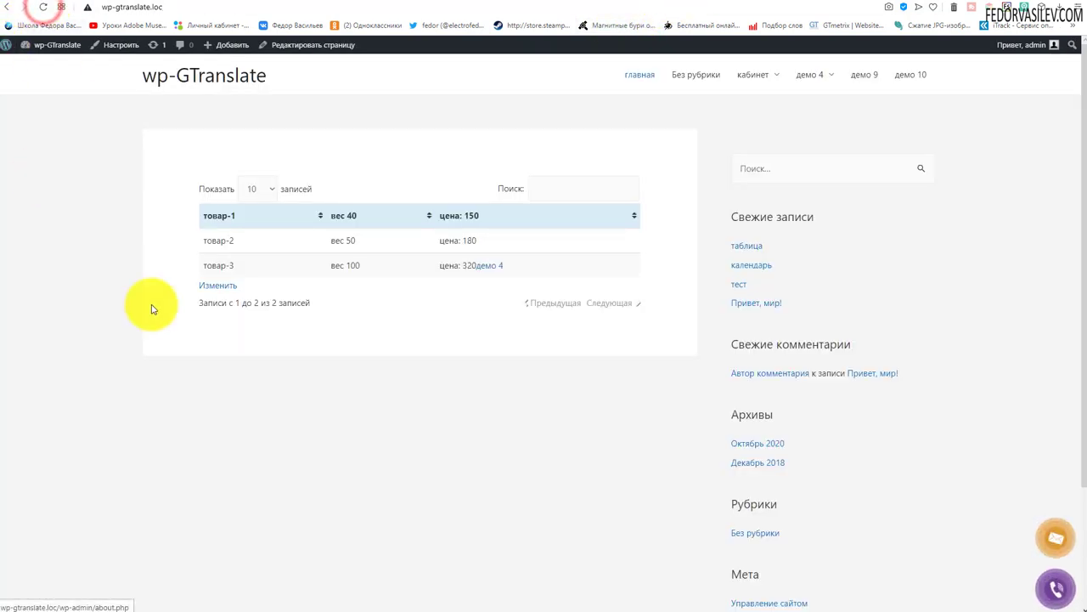
left_click(486, 266)
left_click(8, 7)
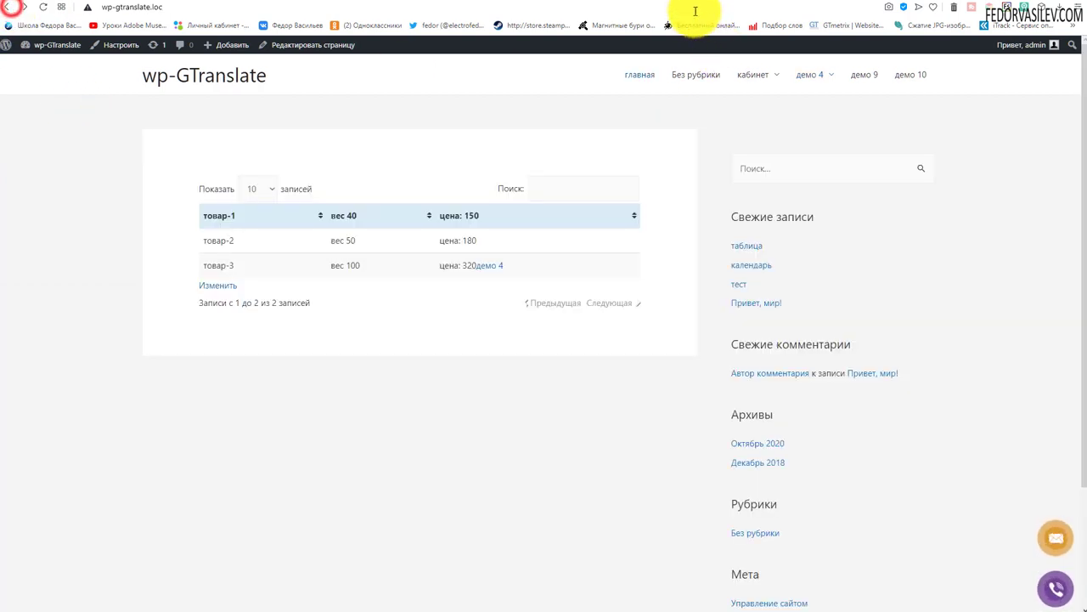
Clear the link from the товар-3 price cell, leaving "цена: 320", and start inserting an image into that cell.
left_click(8, 7)
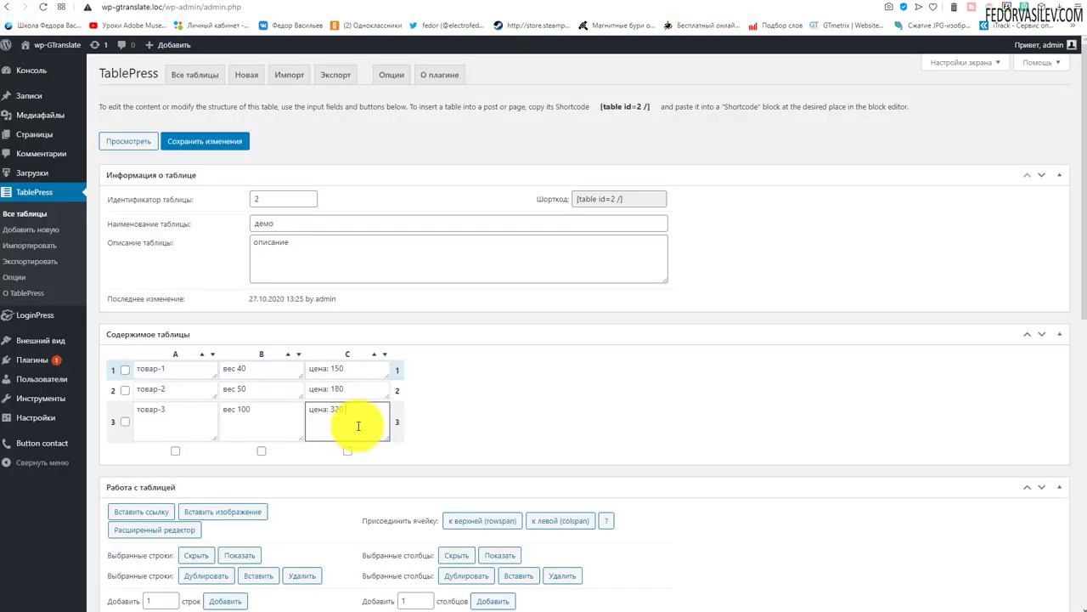
scroll(510, 407, "down", 2)
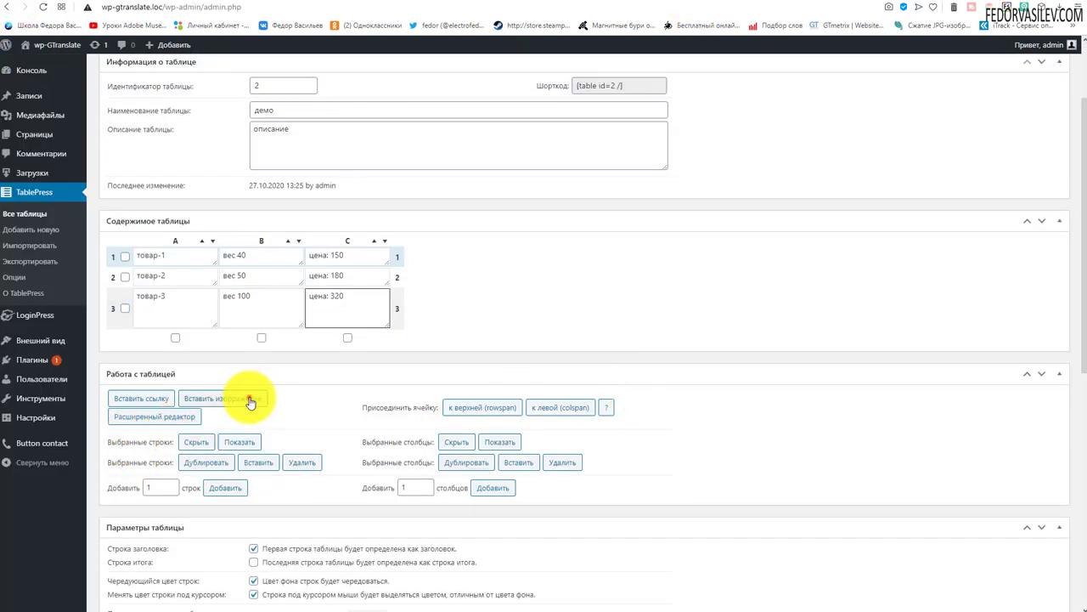
left_click(250, 402)
left_click(612, 109)
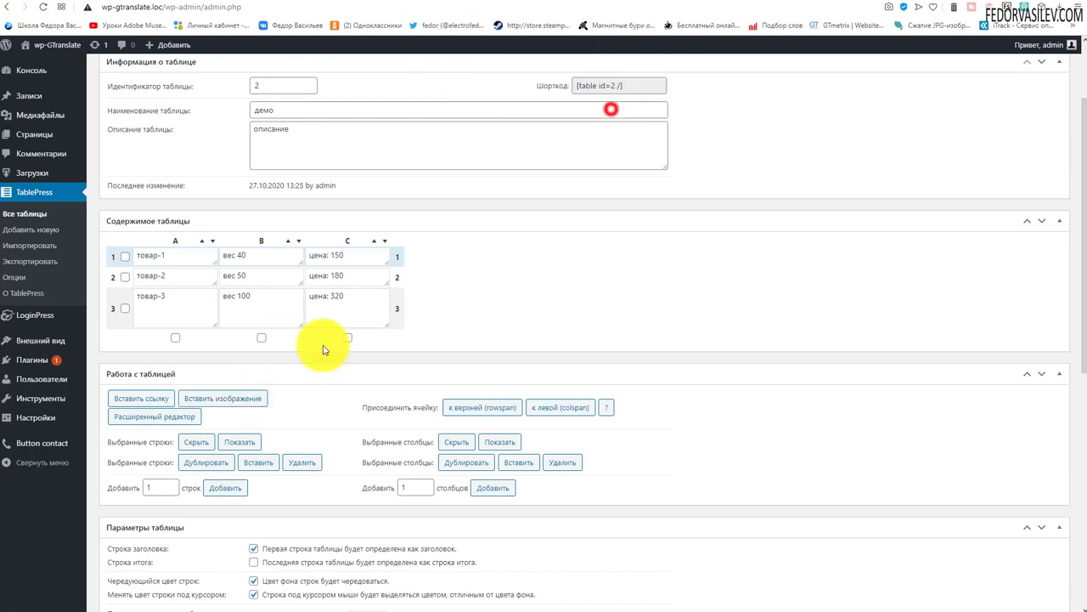
left_click(350, 304)
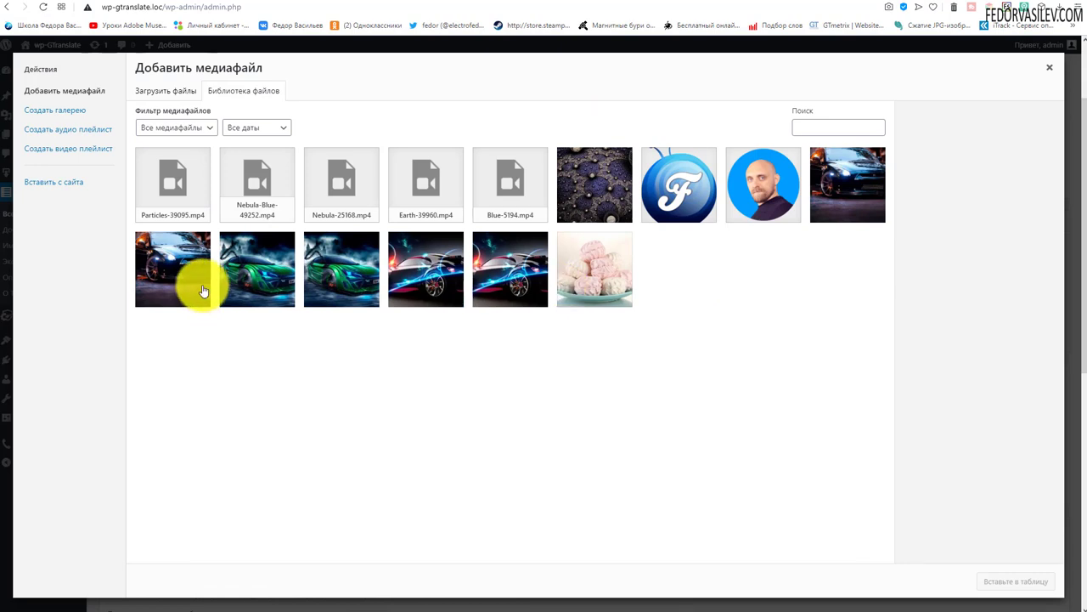
Insert the 560710_citroen_mashin.jpg image into the товар-3 price cell at 150 × 150 thumbnail size and save the table.
left_click(493, 283)
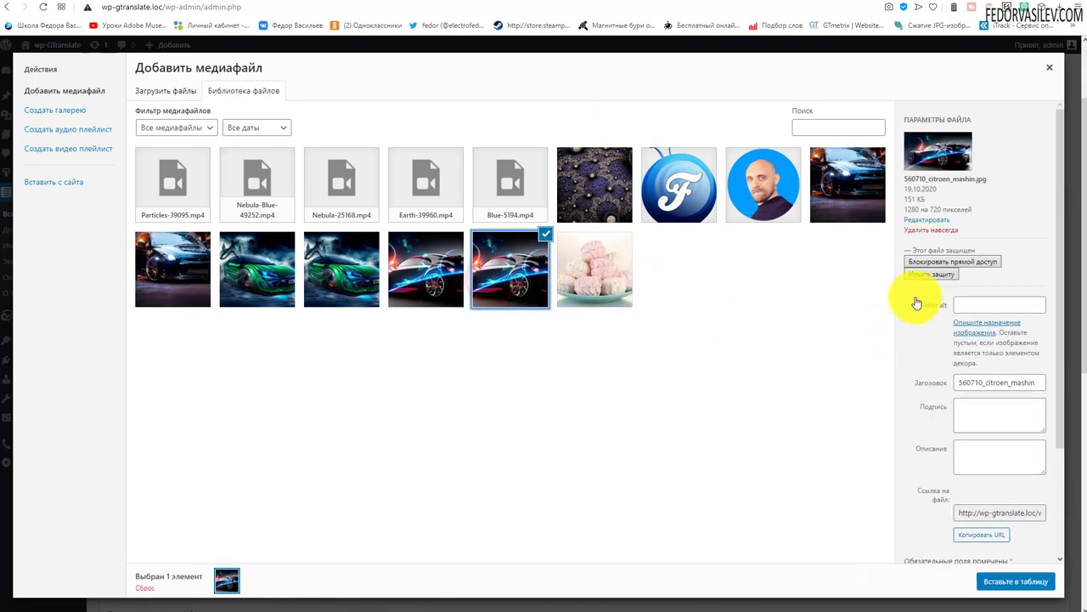
scroll(928, 280, "down", 3)
left_click(1001, 535)
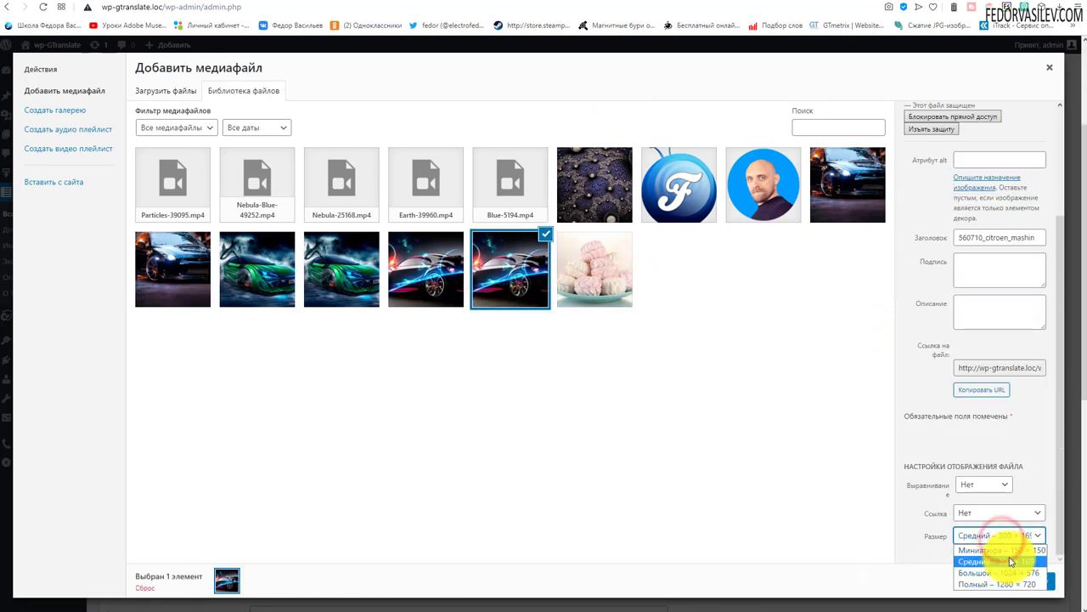
left_click(1008, 550)
left_click(994, 581)
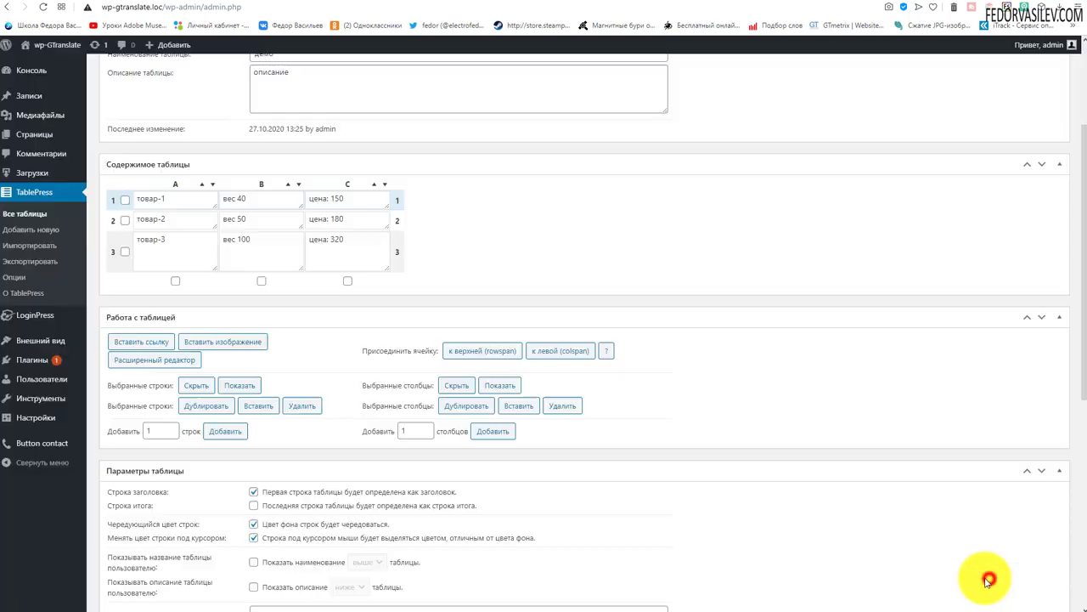
scroll(401, 352, "up", 2)
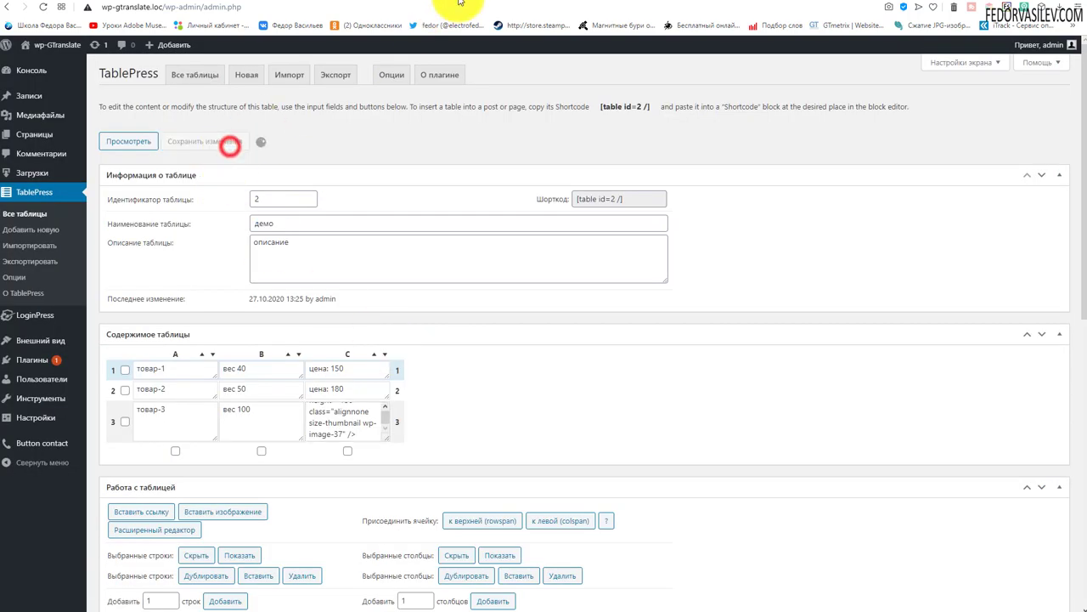
View the image in the home page table, and remove it from the товар-3 price cell in the table editor.
left_click(655, 4)
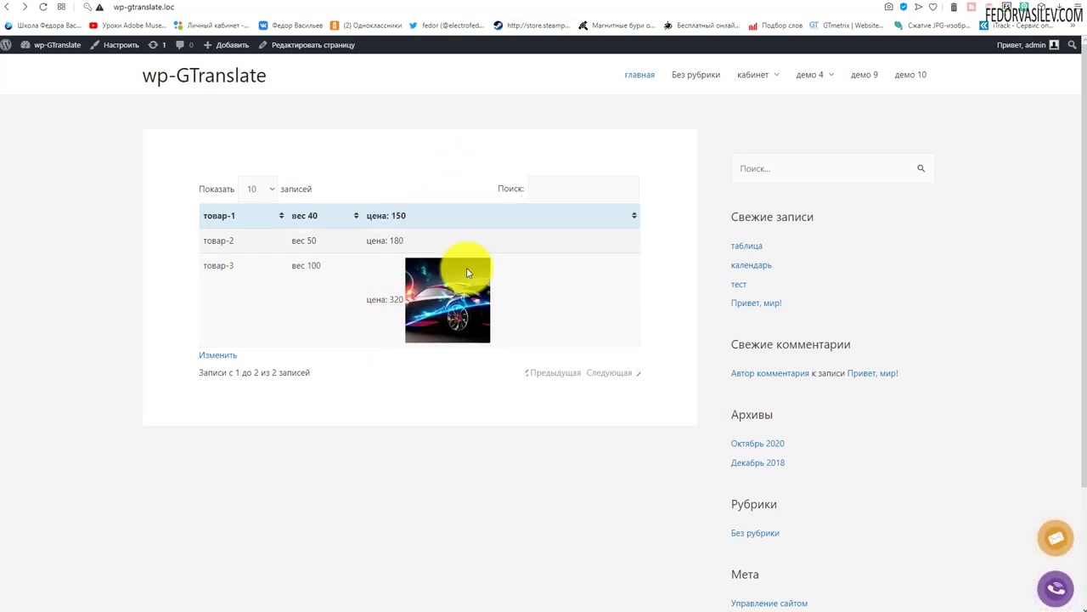
left_click(652, 3)
key("BackSpace")
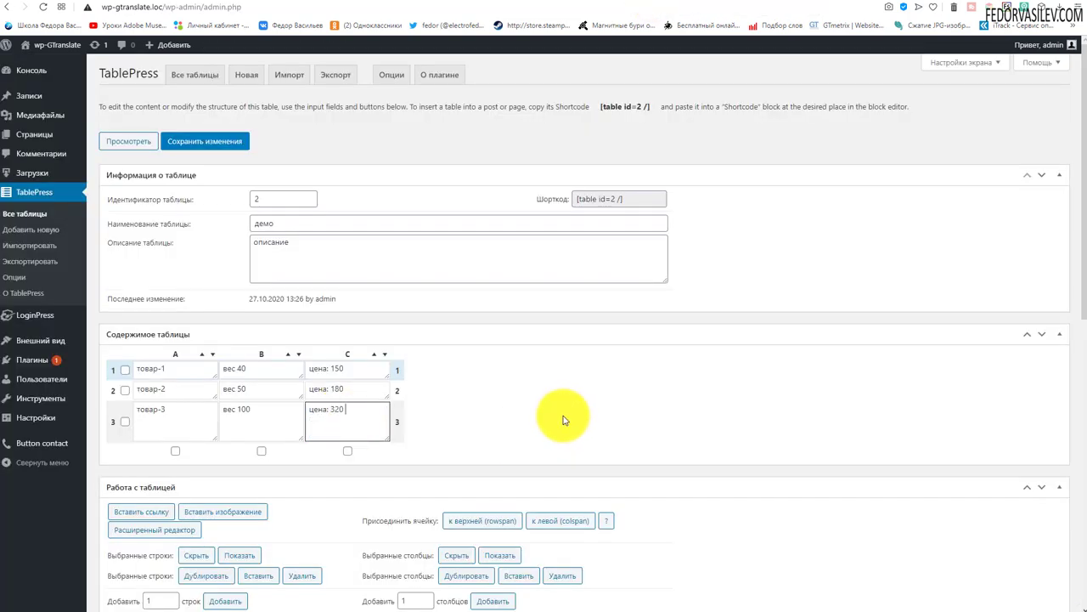
Open the товар-3 price cell in the advanced editor and make the word "цена:" bold.
scroll(544, 399, "down", 2)
left_click(154, 364)
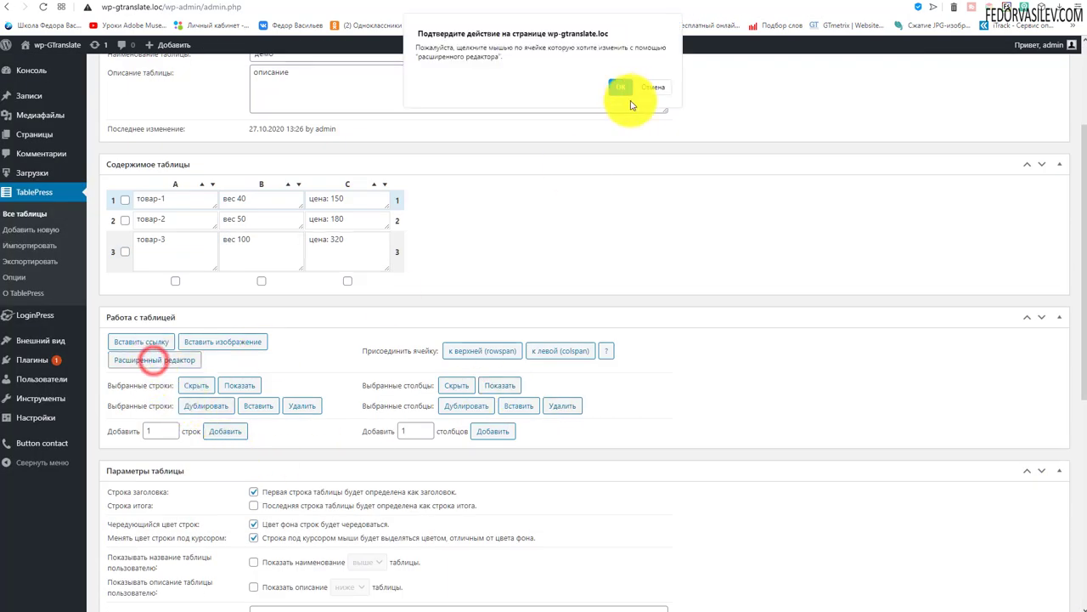
left_click(624, 94)
left_click(353, 247)
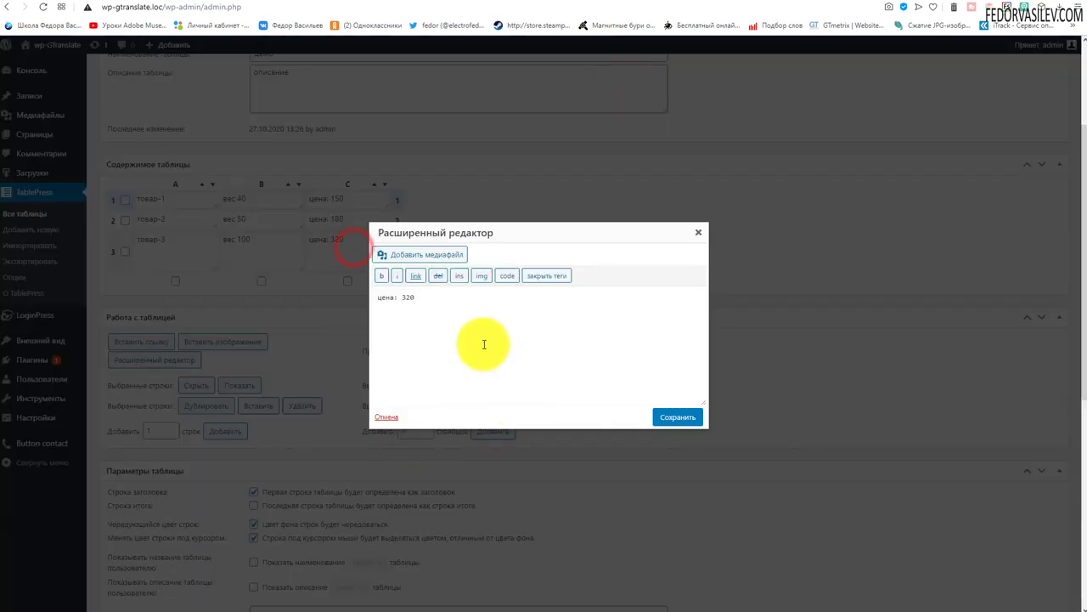
double_click(437, 299)
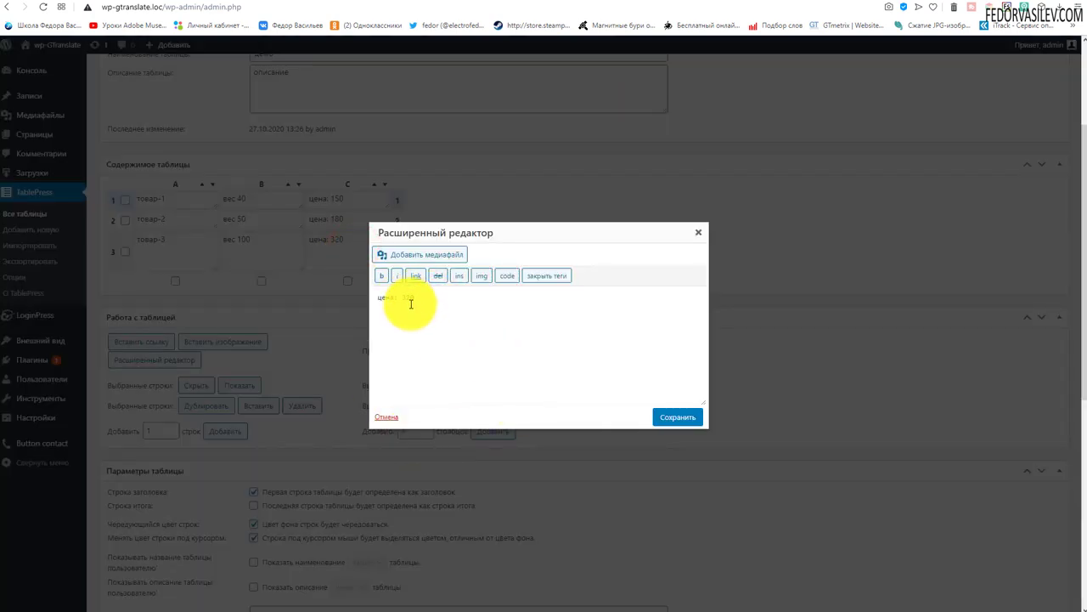
key("Right")
left_click_drag(399, 299, 377, 297)
left_click(381, 275)
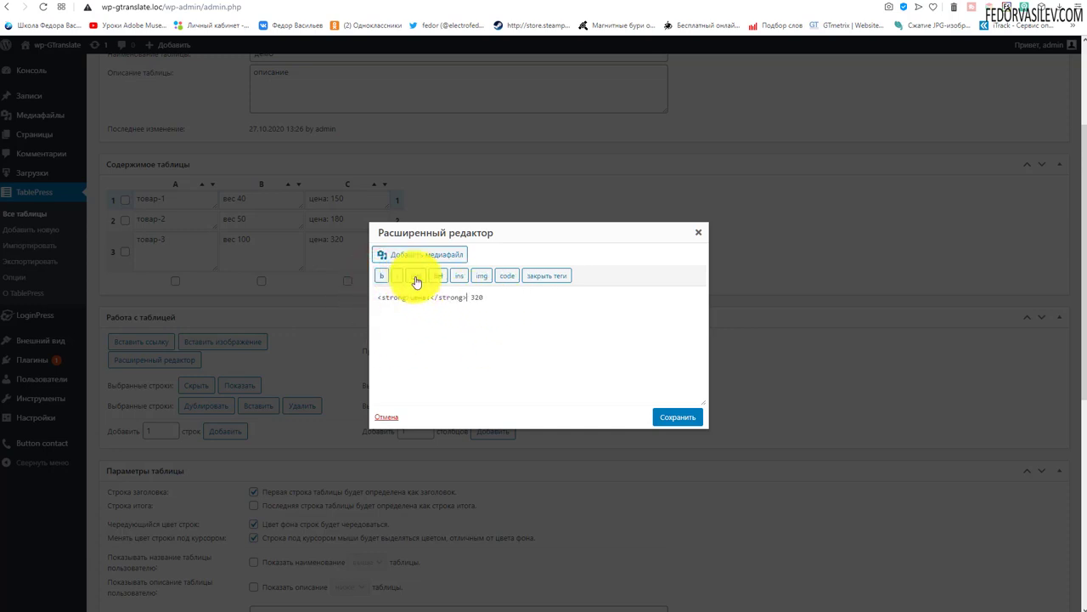
left_click(507, 309)
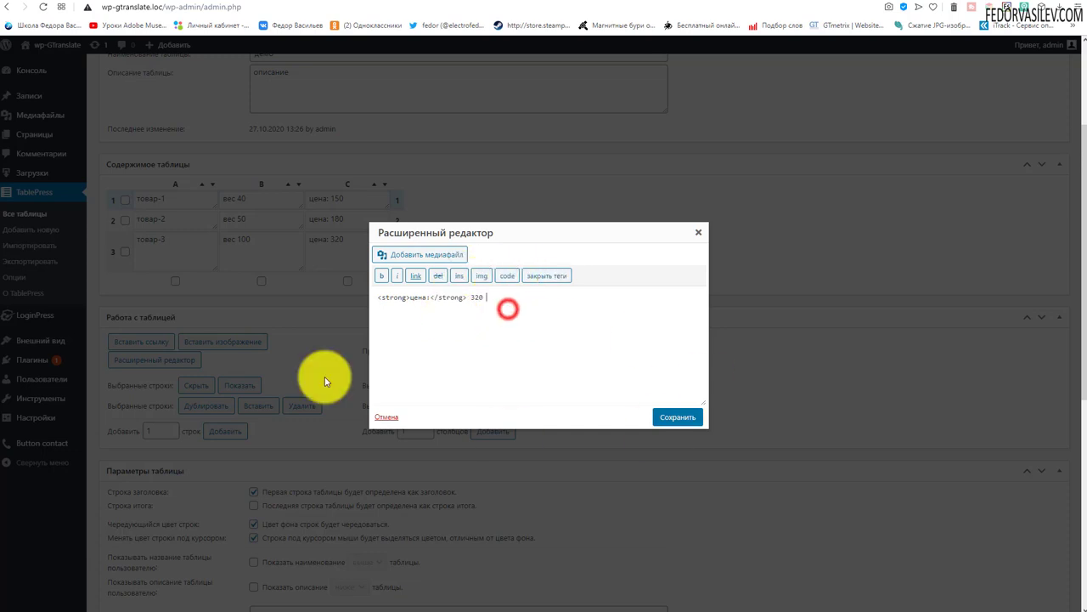
left_click(423, 255)
left_click(1053, 64)
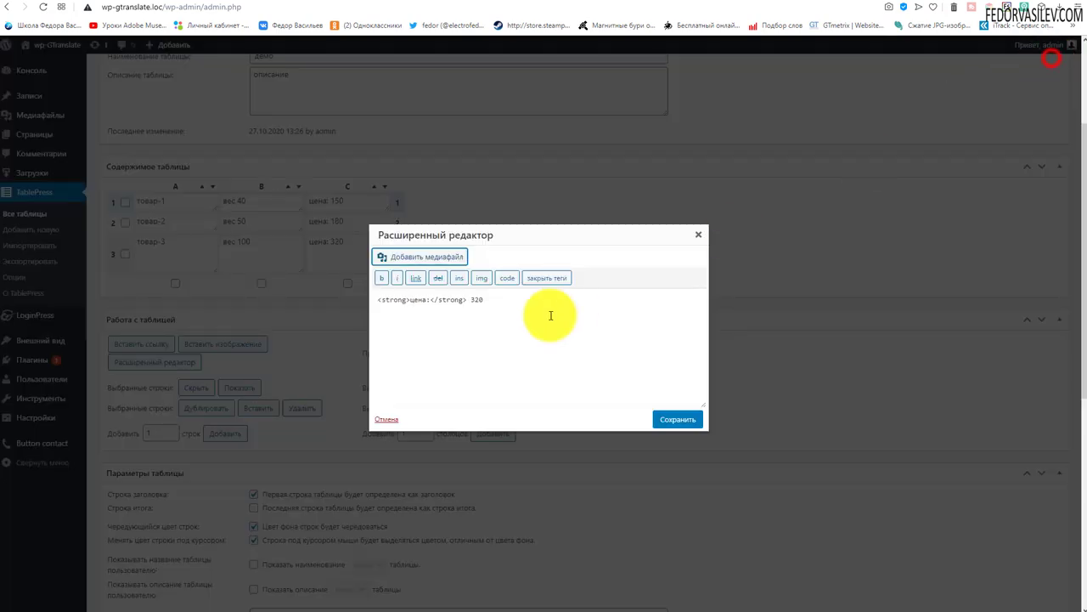
Save the cell contents in the advanced editor and save the table changes.
left_click(660, 423)
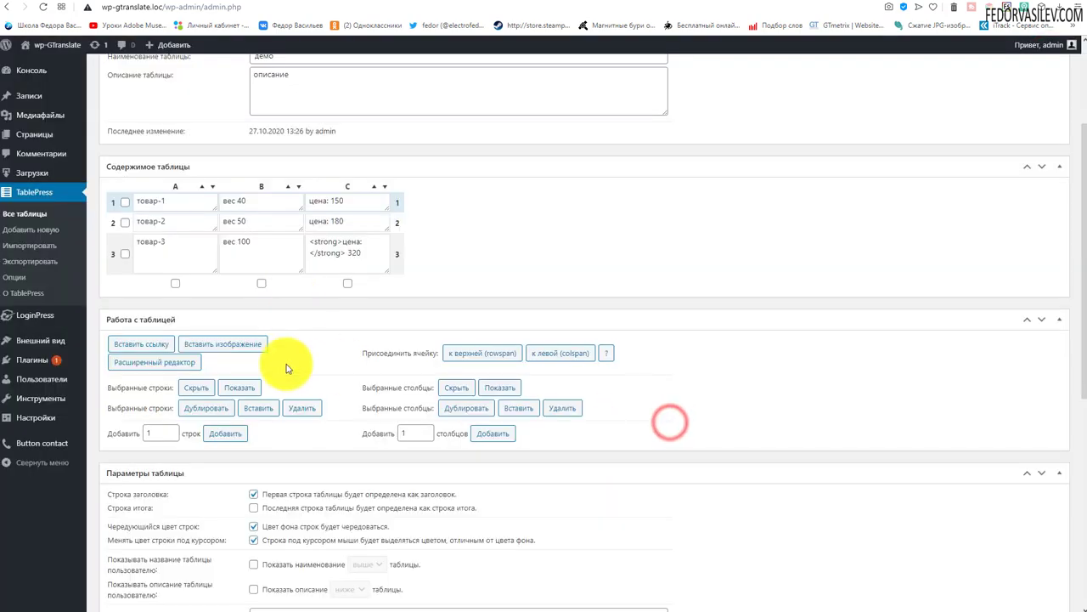
scroll(286, 306, "up", 2)
left_click(223, 142)
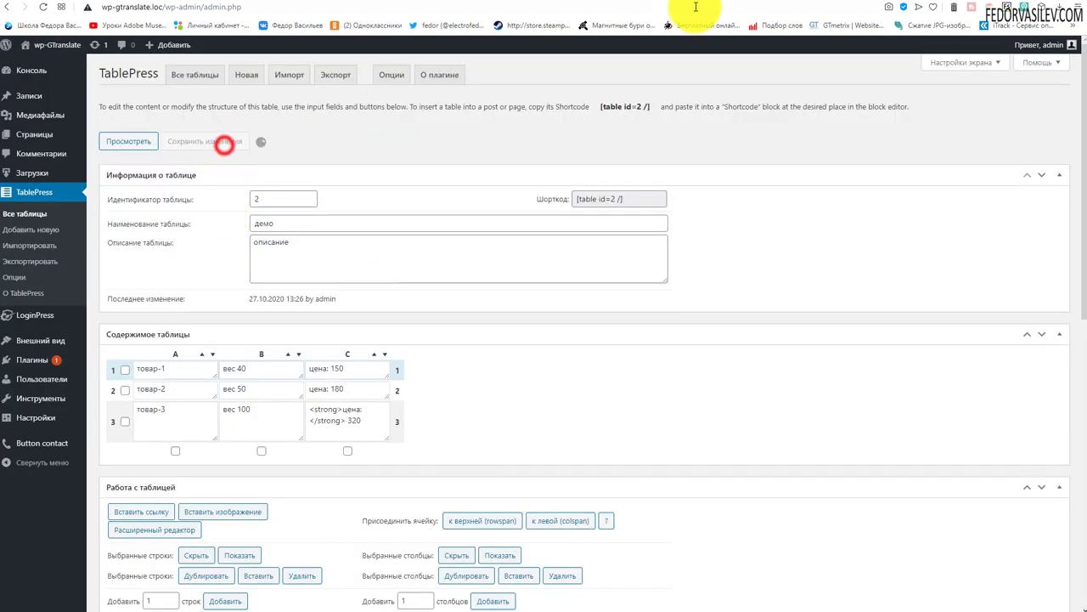
Reload the home page to check the bold text in the товар-3 row, and return to the table editor.
left_click(41, 43)
left_click(42, 7)
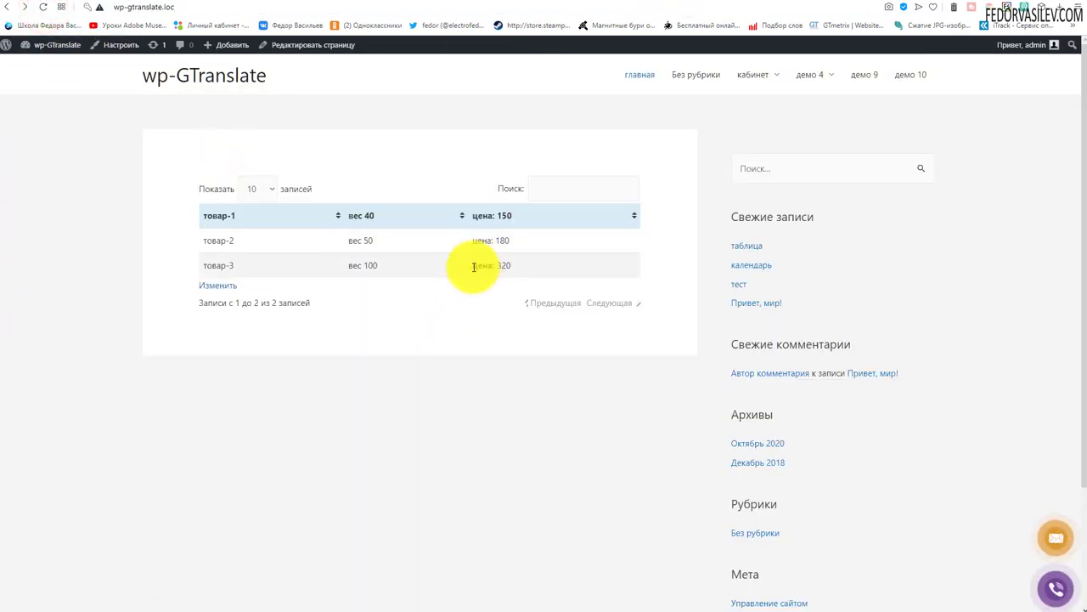
key("alt+Left")
Turn off the table option that makes the first row a header, and save the table.
scroll(697, 254, "down", 4)
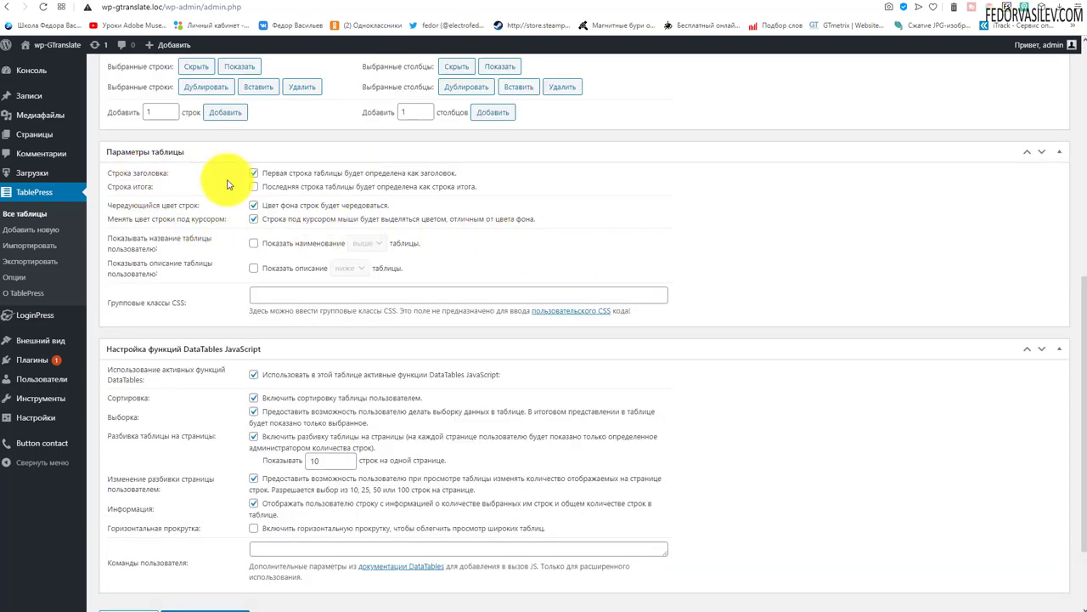
left_click(253, 172)
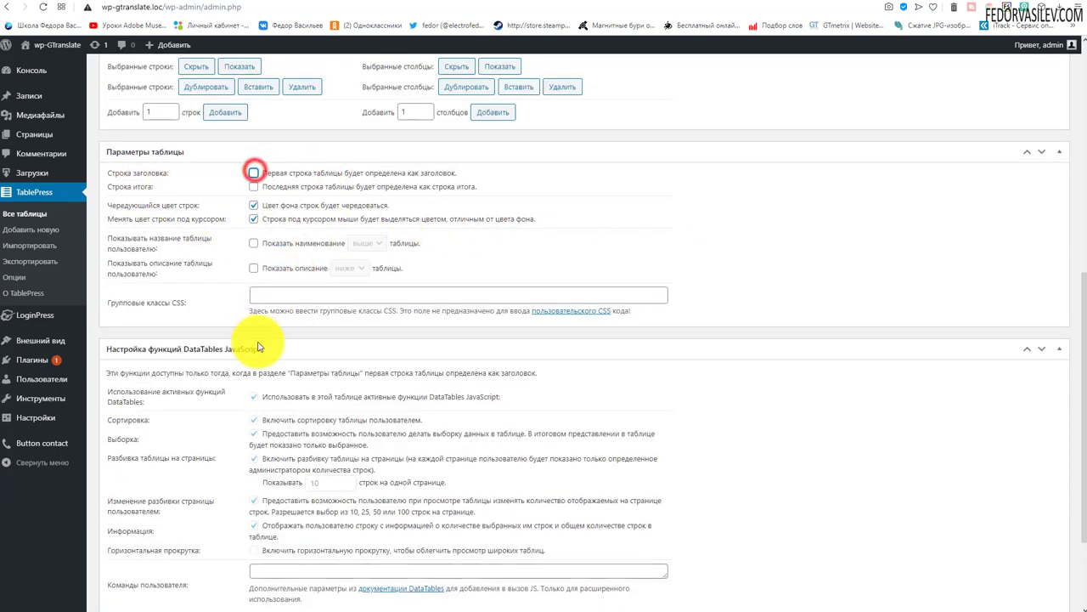
scroll(255, 552, "down", 2)
left_click(219, 507)
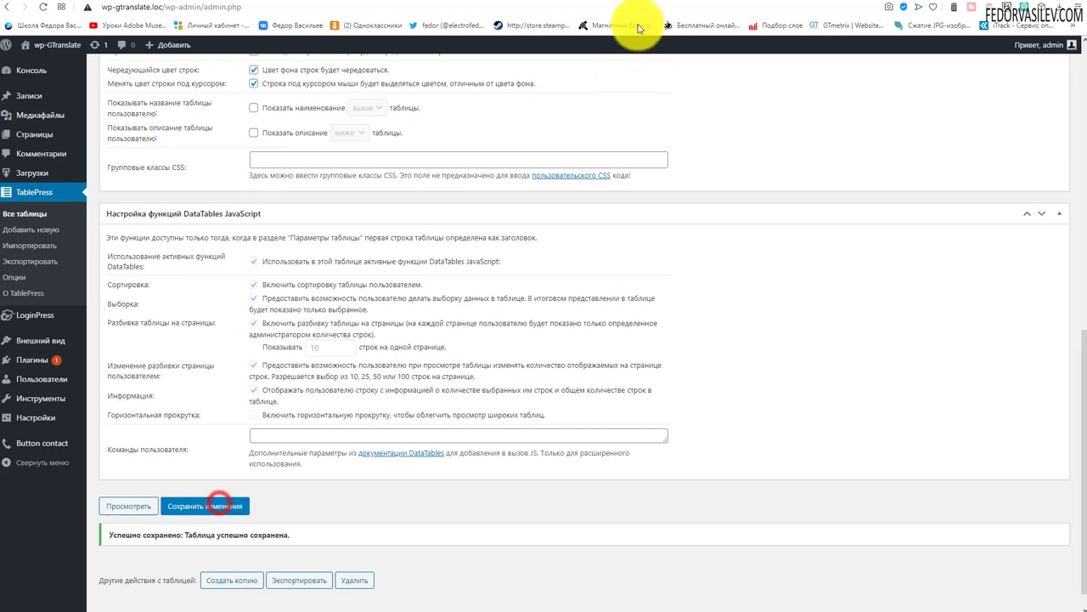
Reload the home page to check the table without its header row, and return to the table editor.
left_click(680, 5)
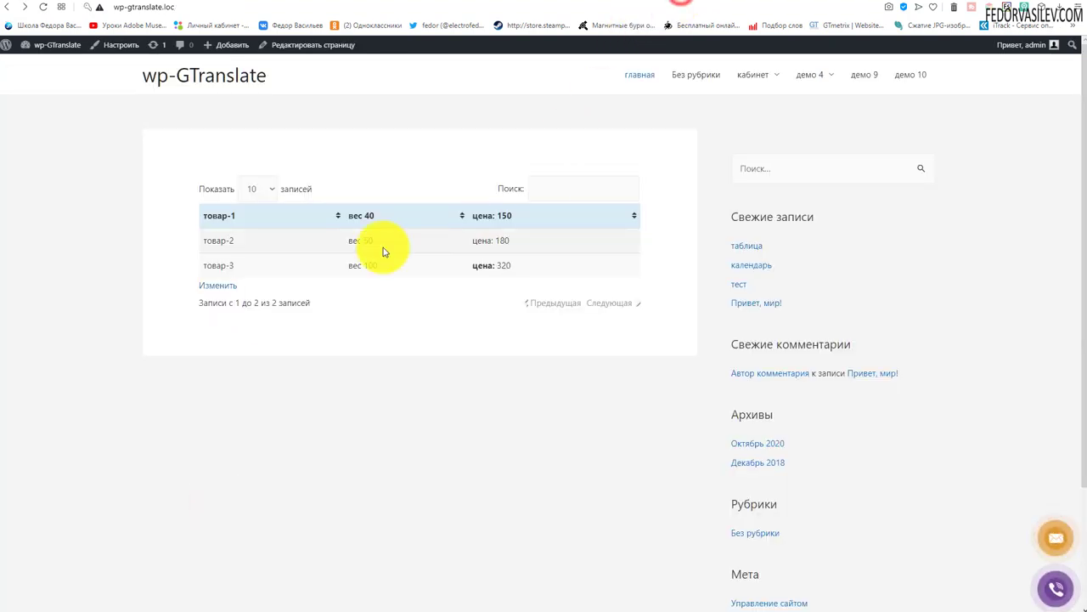
left_click(44, 10)
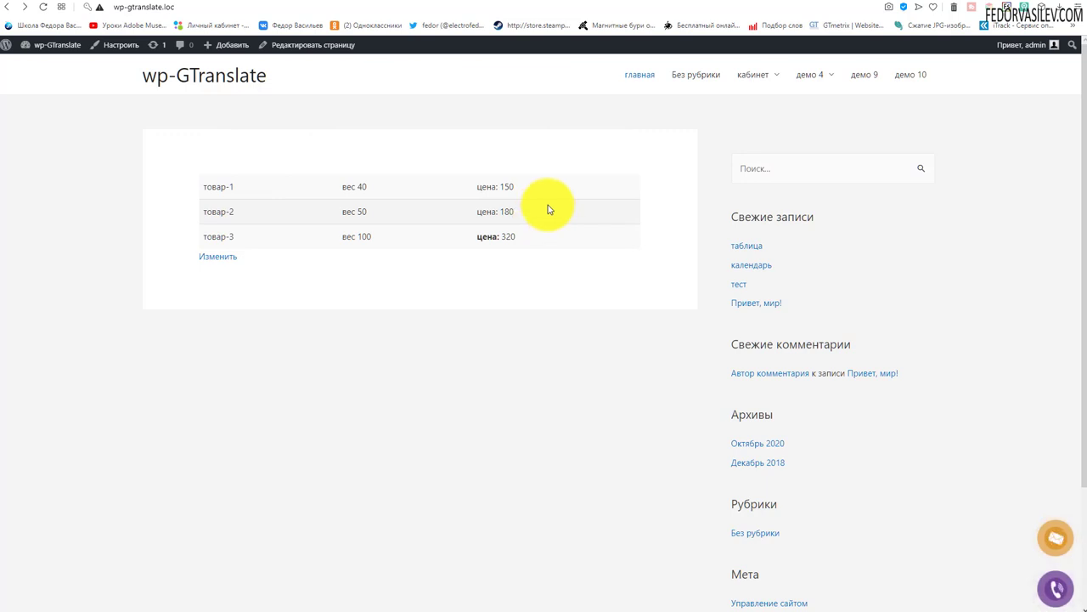
left_click(654, 4)
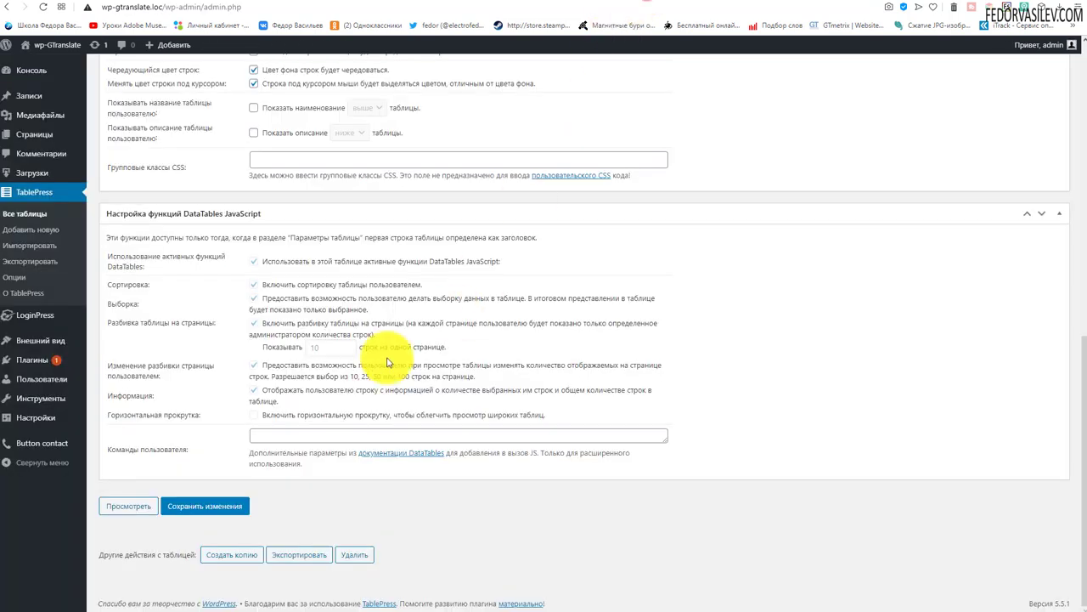
Turn the header row option back on, define the last row as the footer row, and save the table.
scroll(255, 266, "up", 3)
left_click(253, 264)
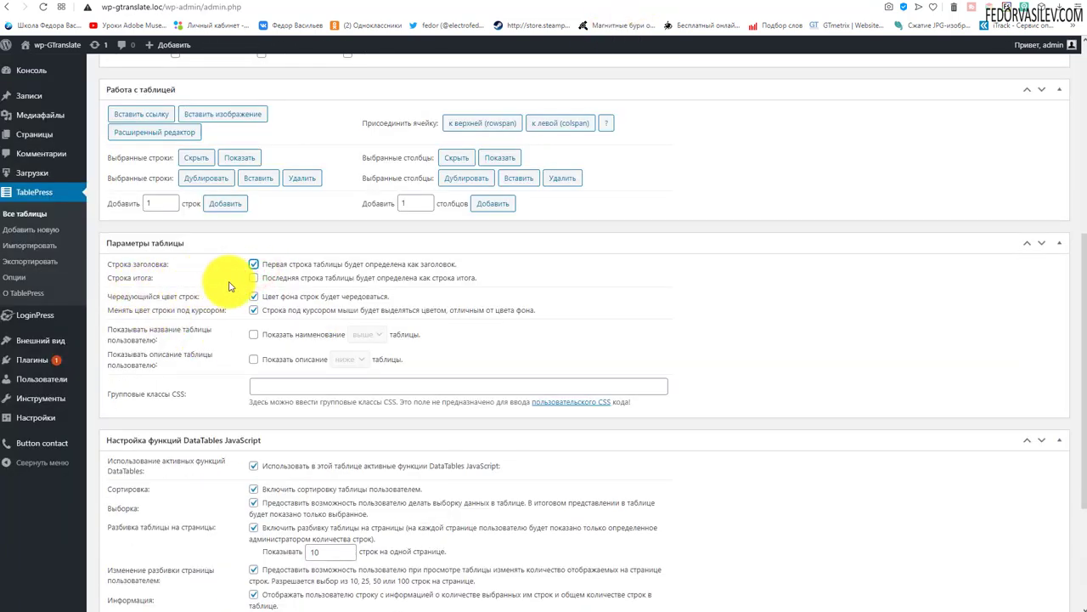
left_click(254, 278)
scroll(254, 280, "down", 5)
left_click(225, 506)
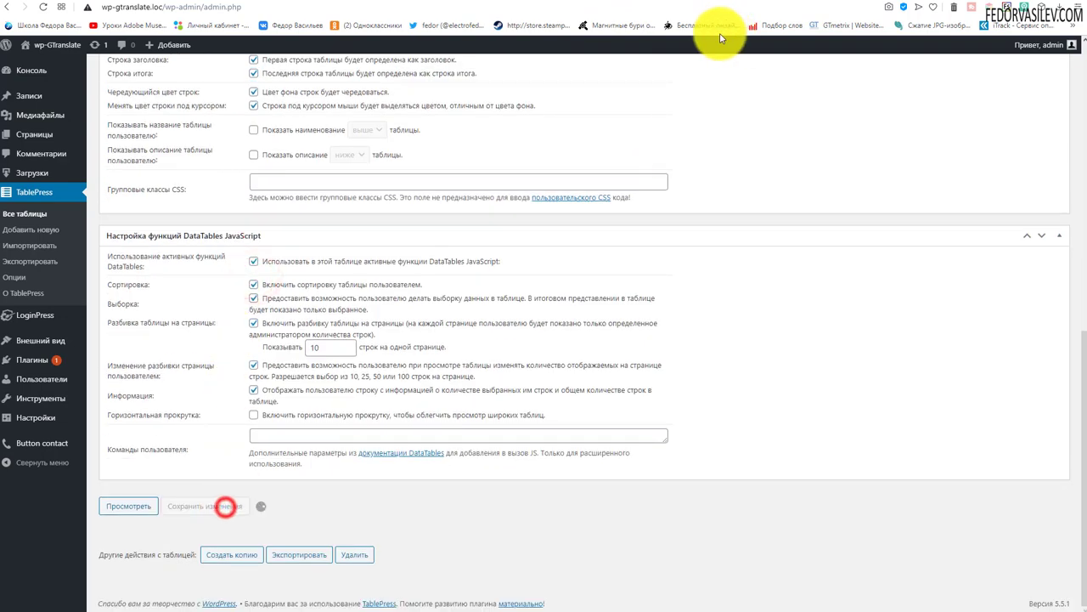
Reload the home page to check the header and footer rows, and return to the table editor.
left_click(7, 7)
left_click(43, 8)
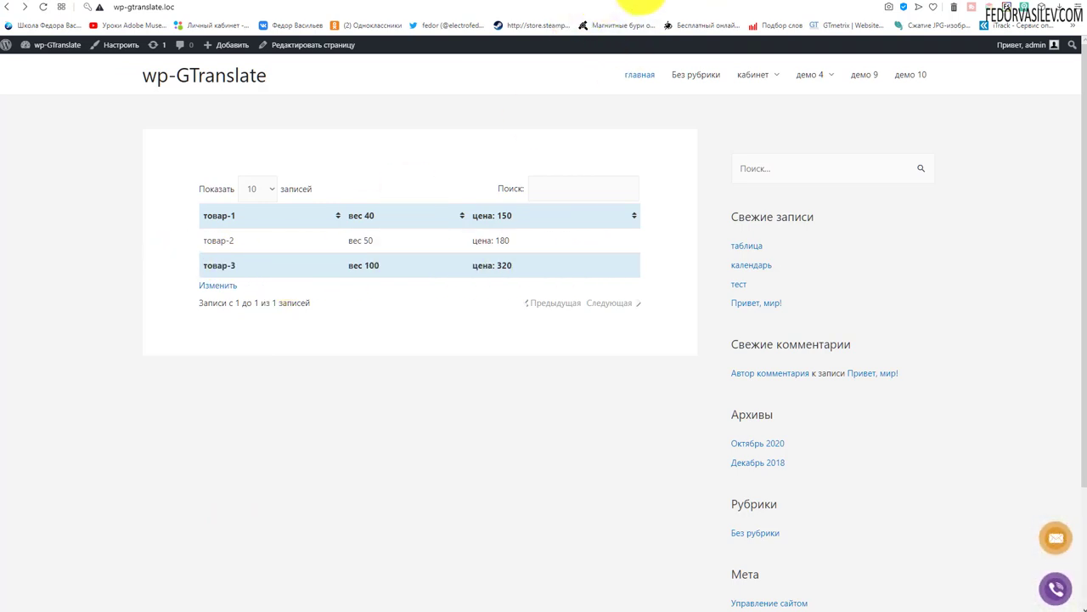
key("alt+Right")
Turn off user sorting and user filtering in the DataTables settings, and save the table.
left_click(253, 285)
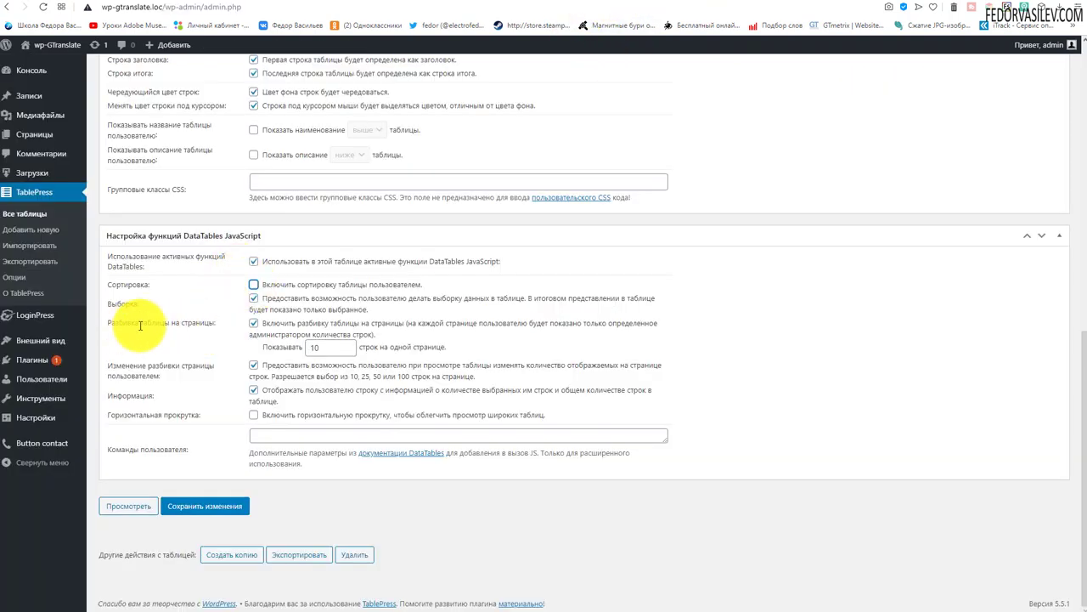
left_click(254, 299)
left_click(219, 515)
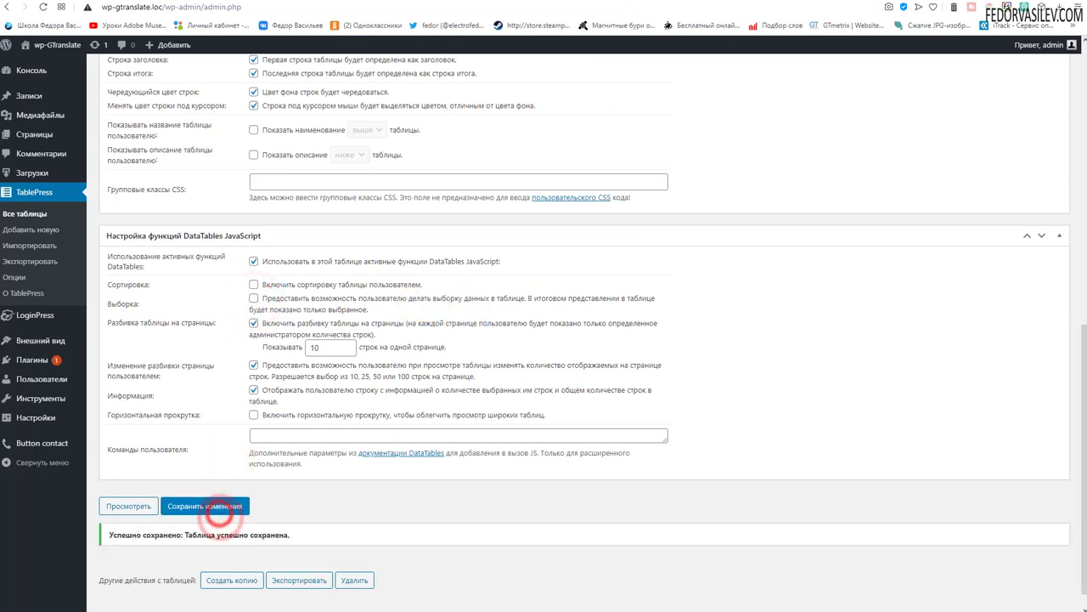
Check the table on the reloaded home page, and compare the rows-per-page setting with the entry-count choices shown above the table.
left_click(680, 4)
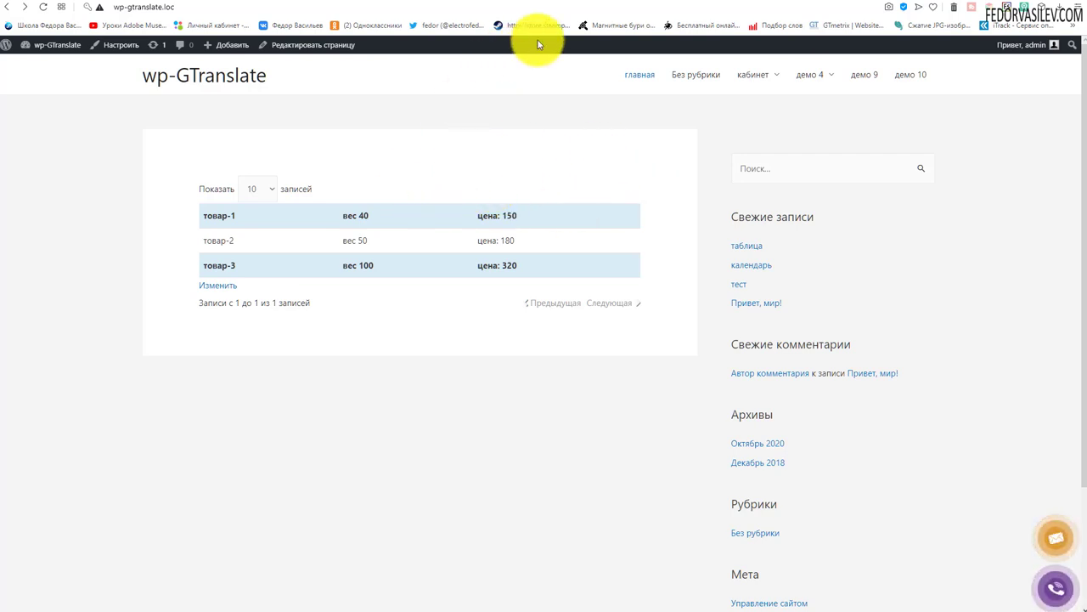
left_click(537, 3)
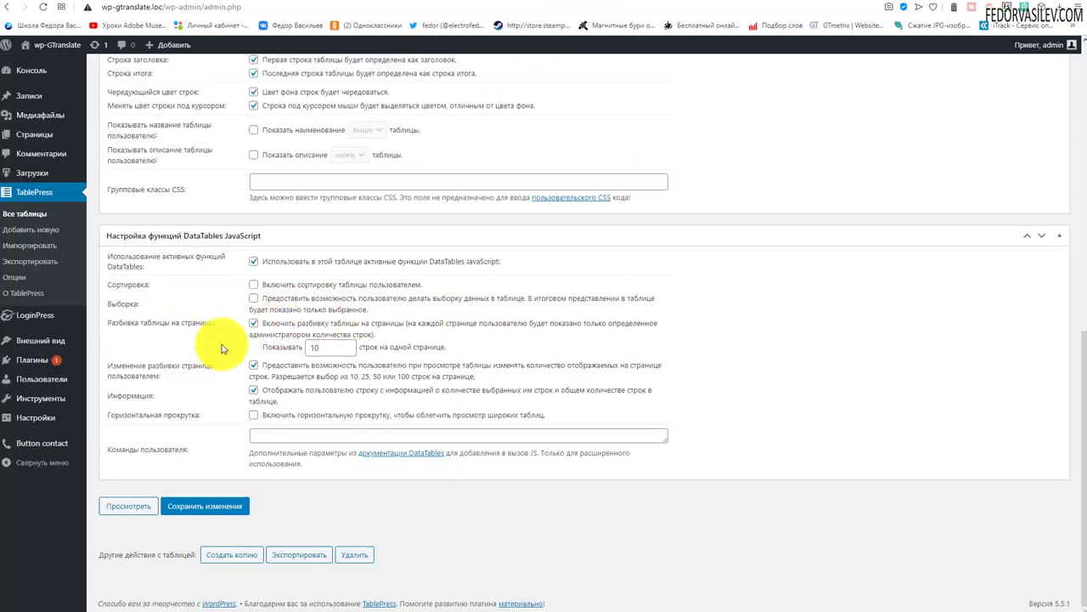
left_click(322, 347)
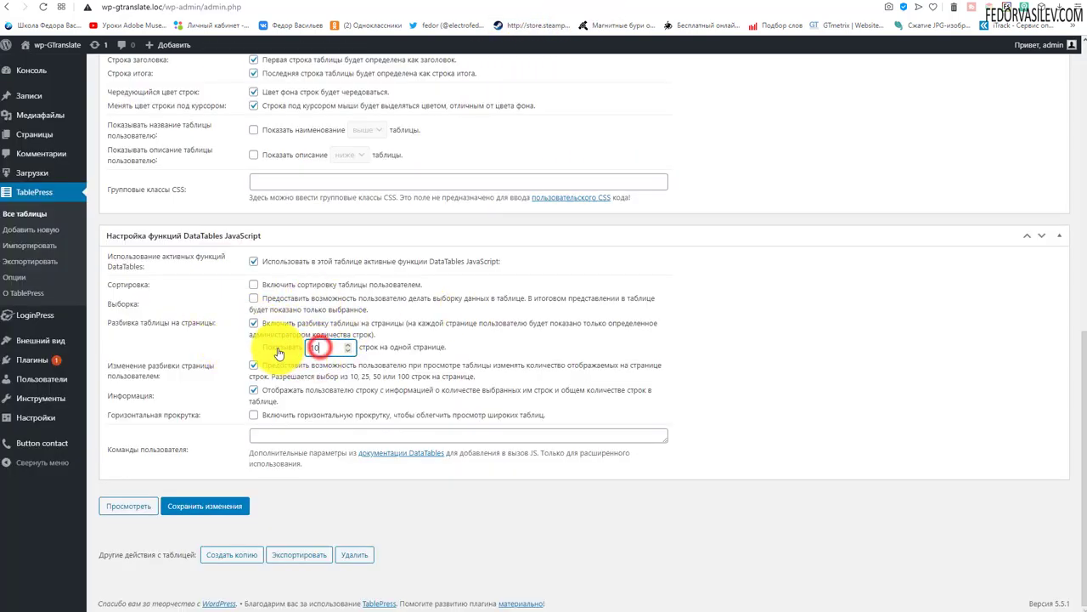
left_click(695, 1)
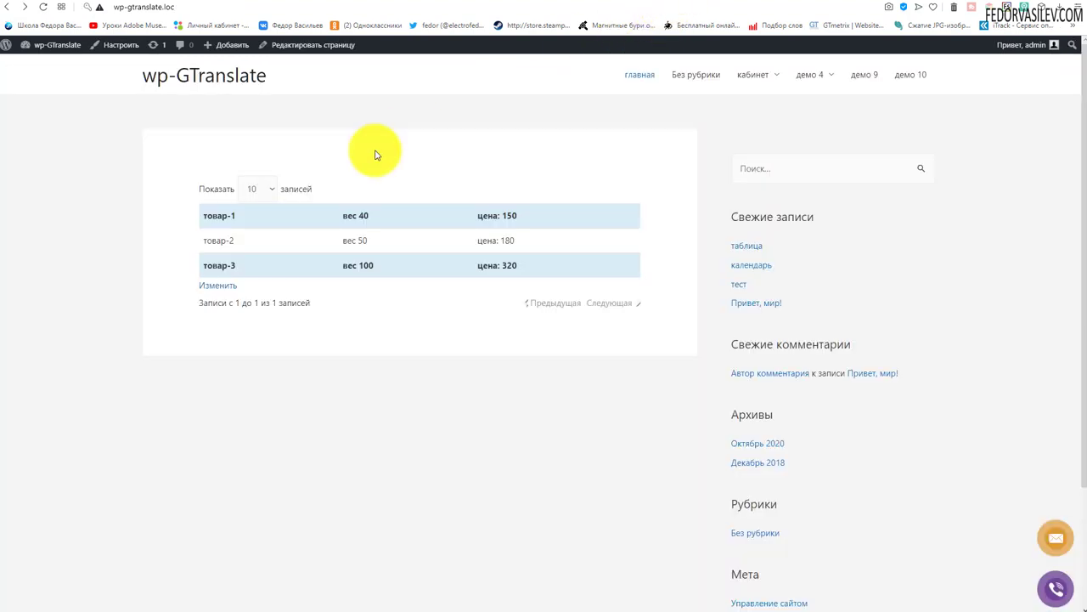
left_click(264, 190)
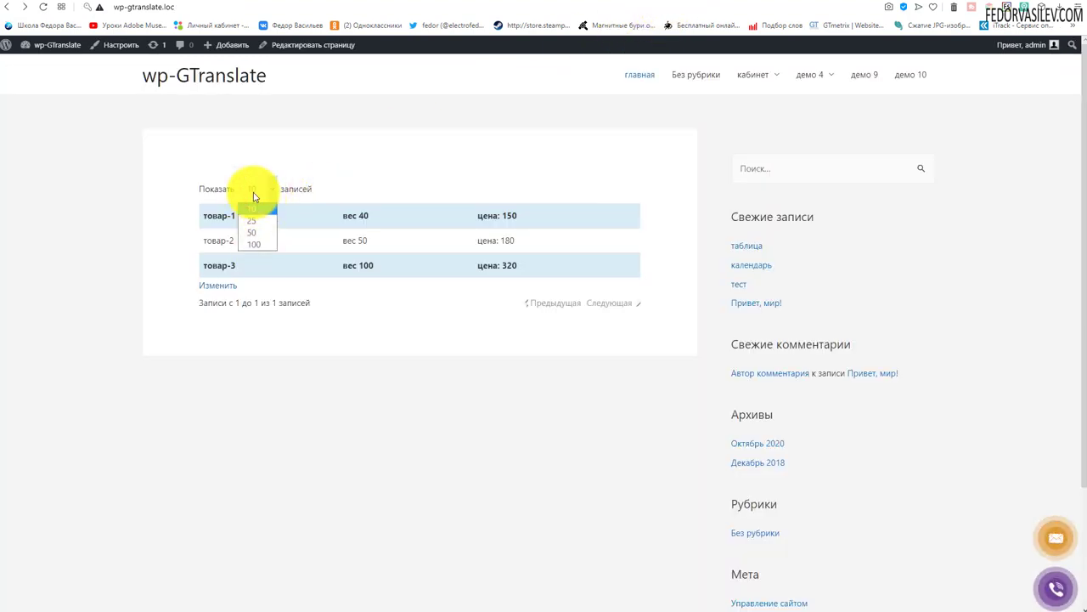
Show 100 entries in the home page table and compare this choice with the rows-per-page setting in the table editor.
left_click(253, 245)
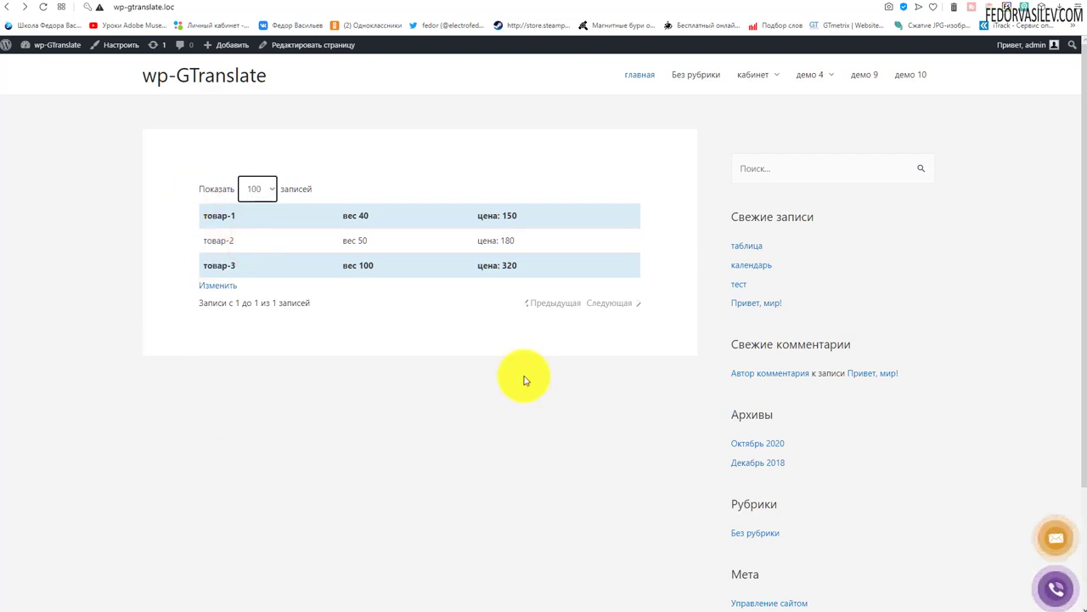
left_click(636, 5)
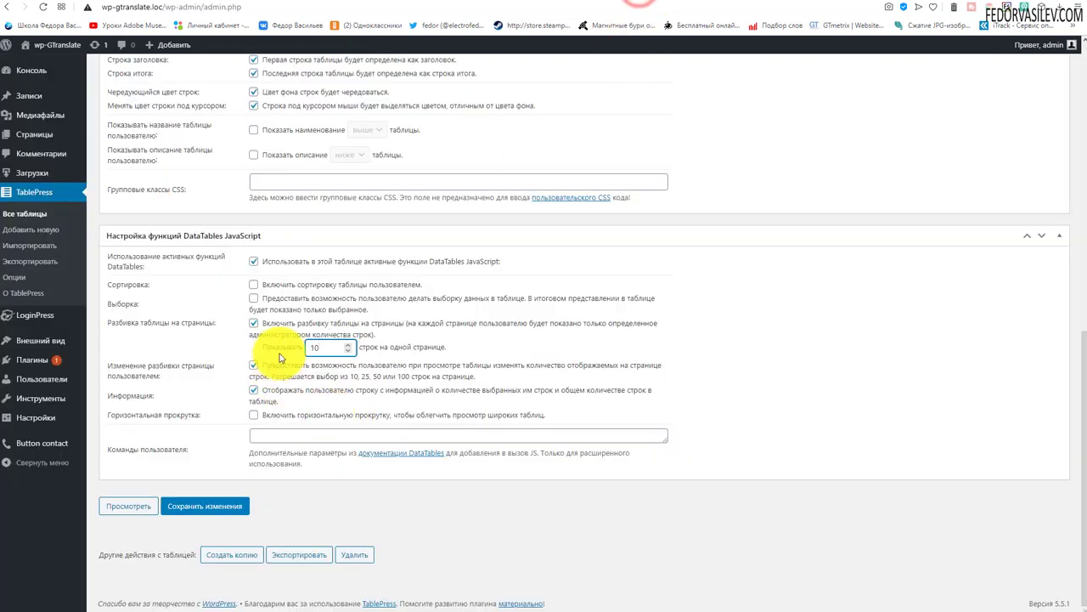
left_click(320, 347)
left_click(323, 348)
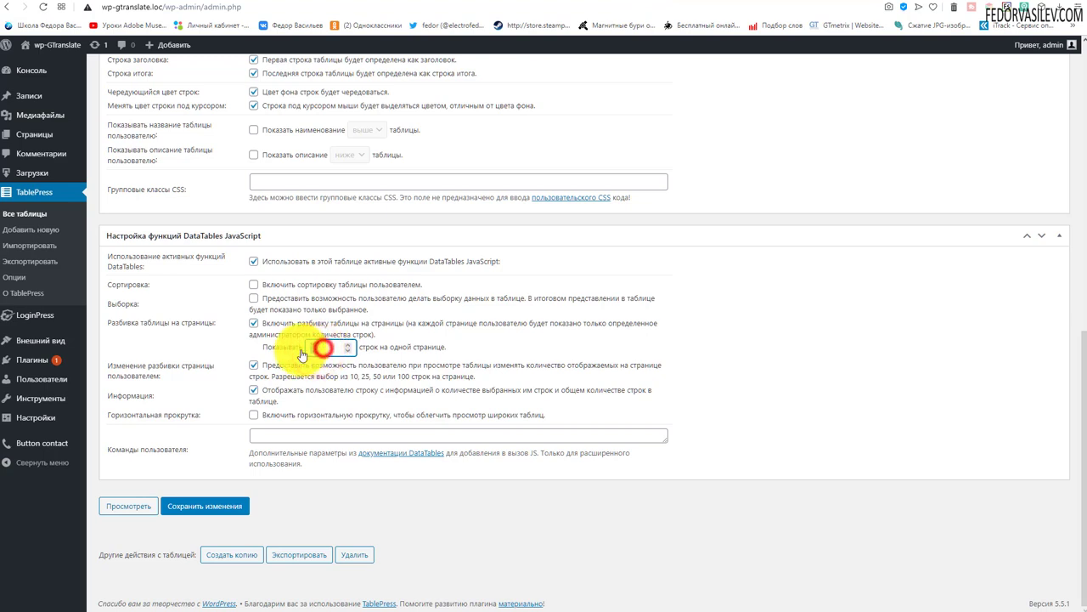
double_click(321, 348)
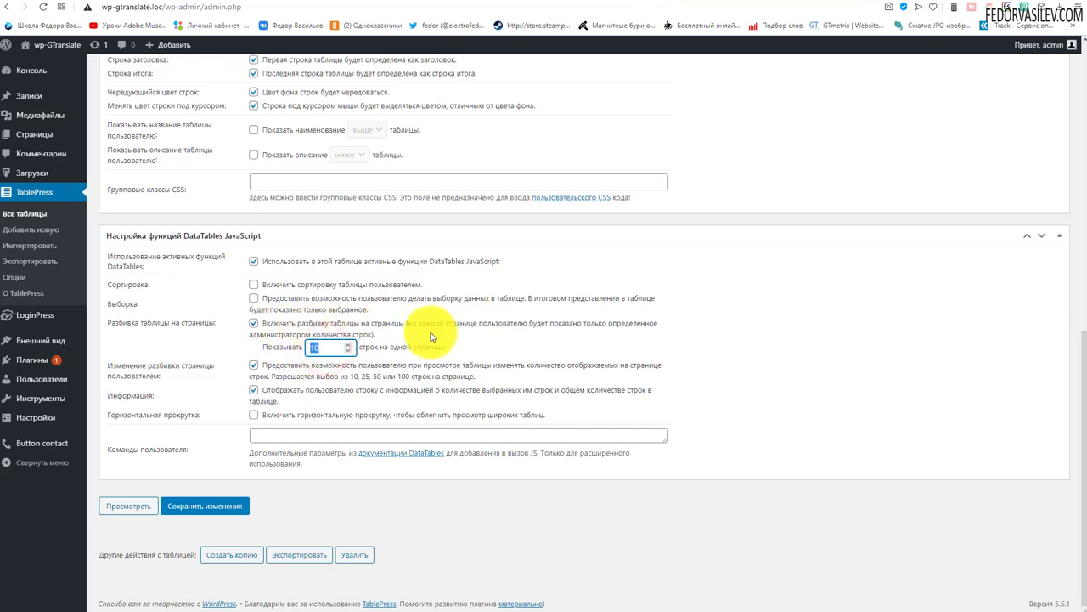
Turn off pagination in the DataTables settings, save the table, and check it on the reloaded home page.
left_click(253, 324)
left_click(206, 505)
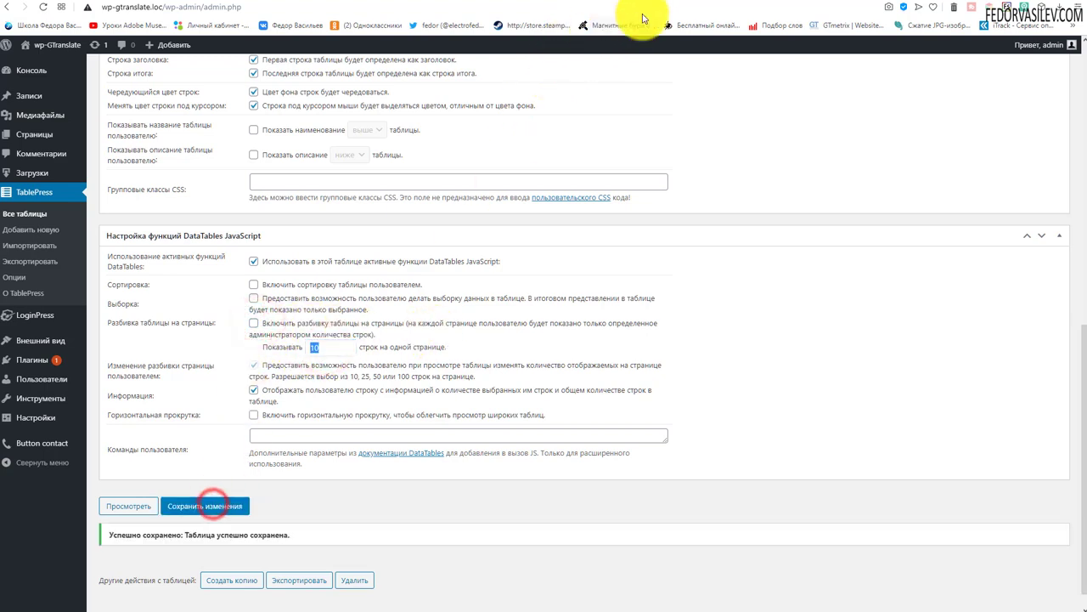
left_click(676, 1)
left_click(43, 7)
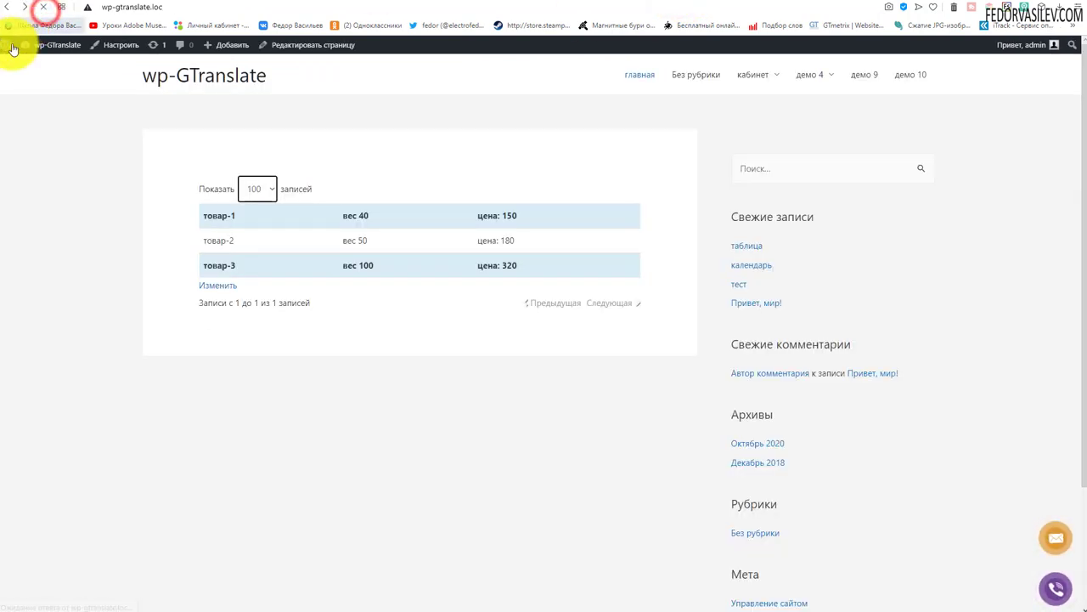
left_click(655, 2)
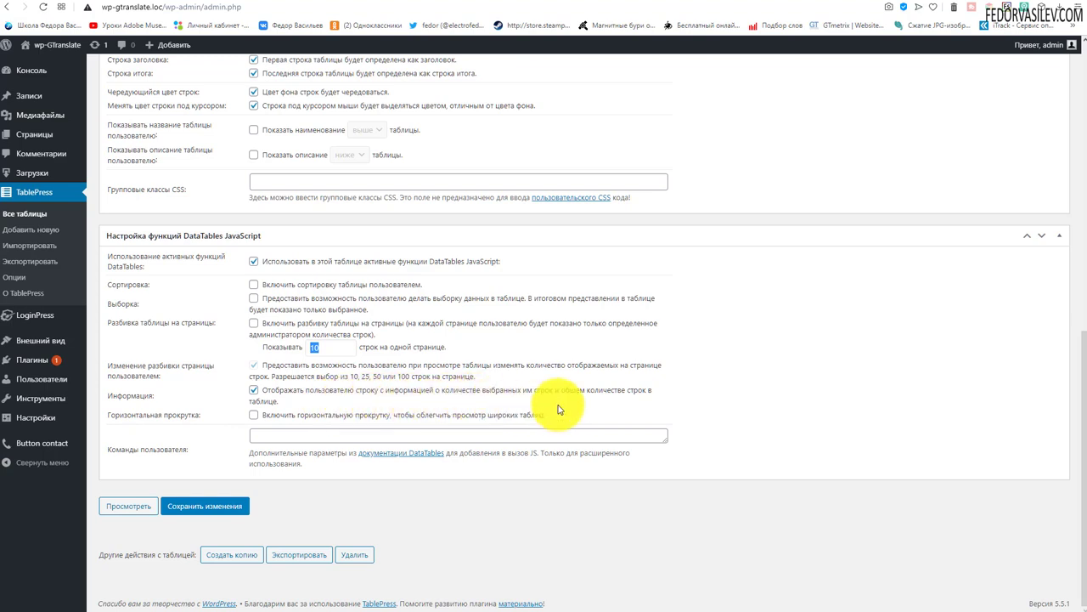
Turn on horizontal scrolling in the DataTables settings and check its effect on the home page table.
left_click(254, 415)
scroll(498, 260, "up", 5)
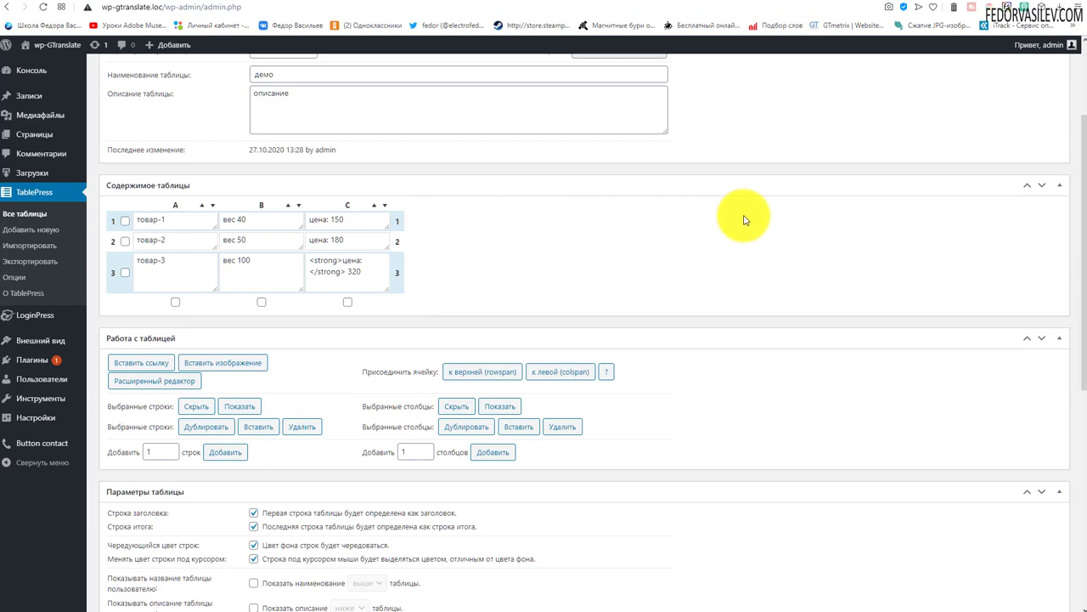
scroll(595, 308, "down", 2)
scroll(595, 309, "down", 3)
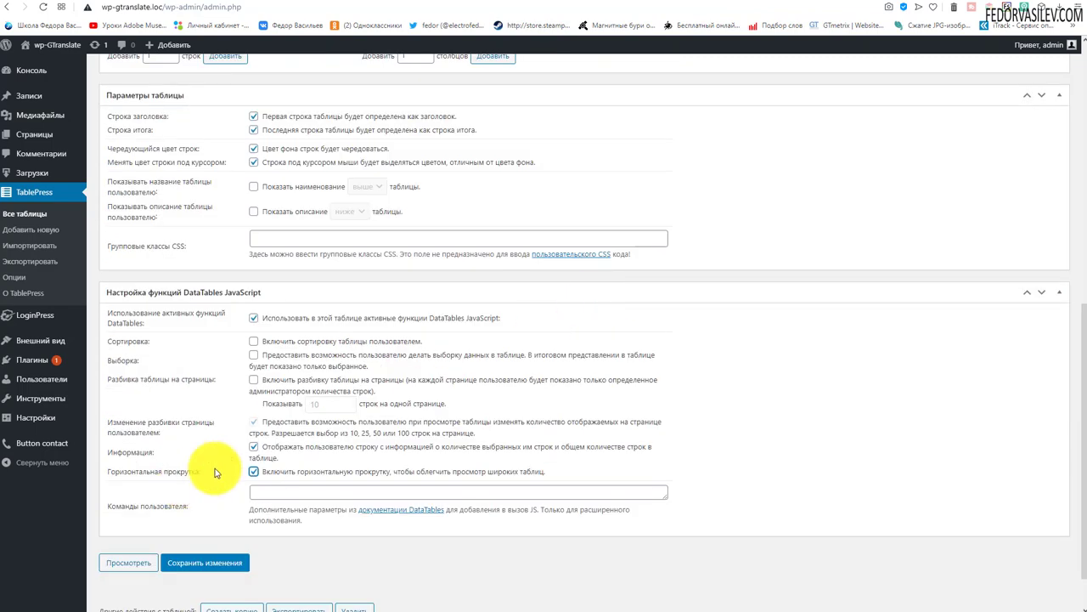
left_click(672, 4)
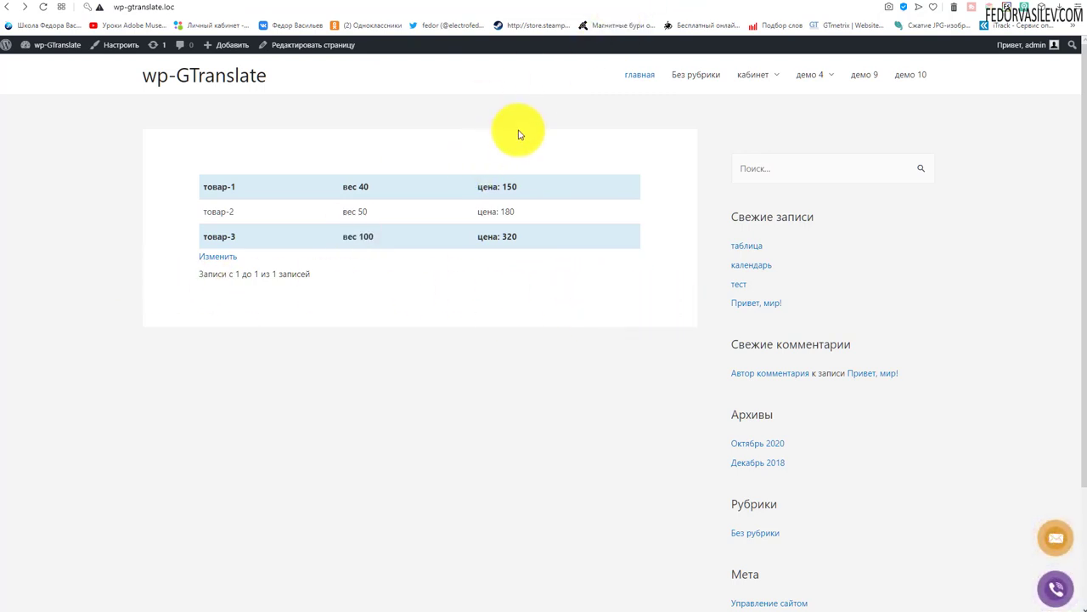
left_click(650, 5)
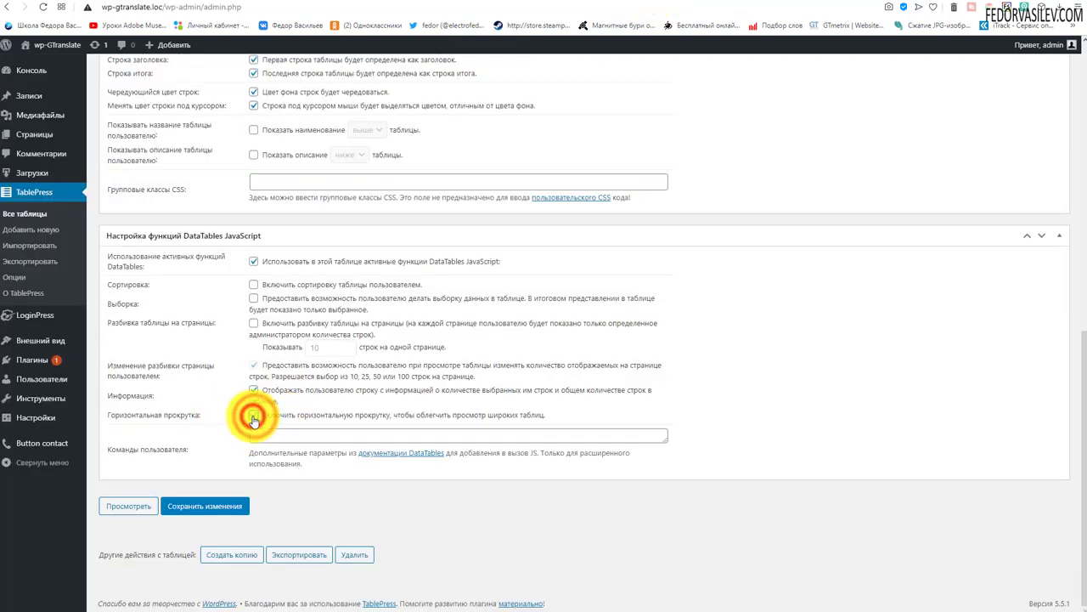
left_click(253, 417)
left_click(655, 7)
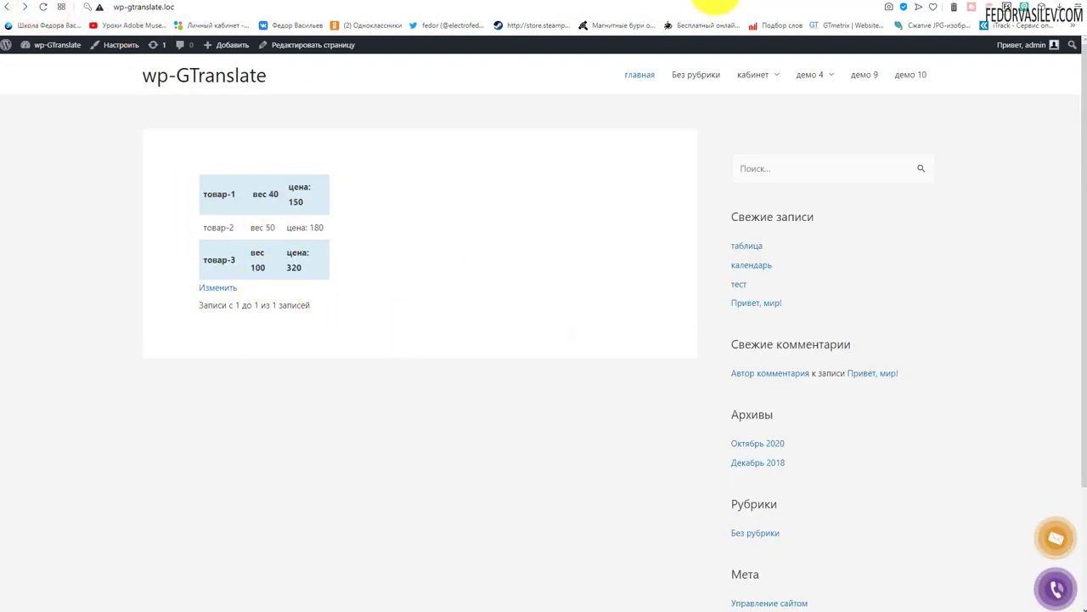
left_click(655, 7)
Turn horizontal scrolling back off in the DataTables settings and save the table.
left_click(253, 415)
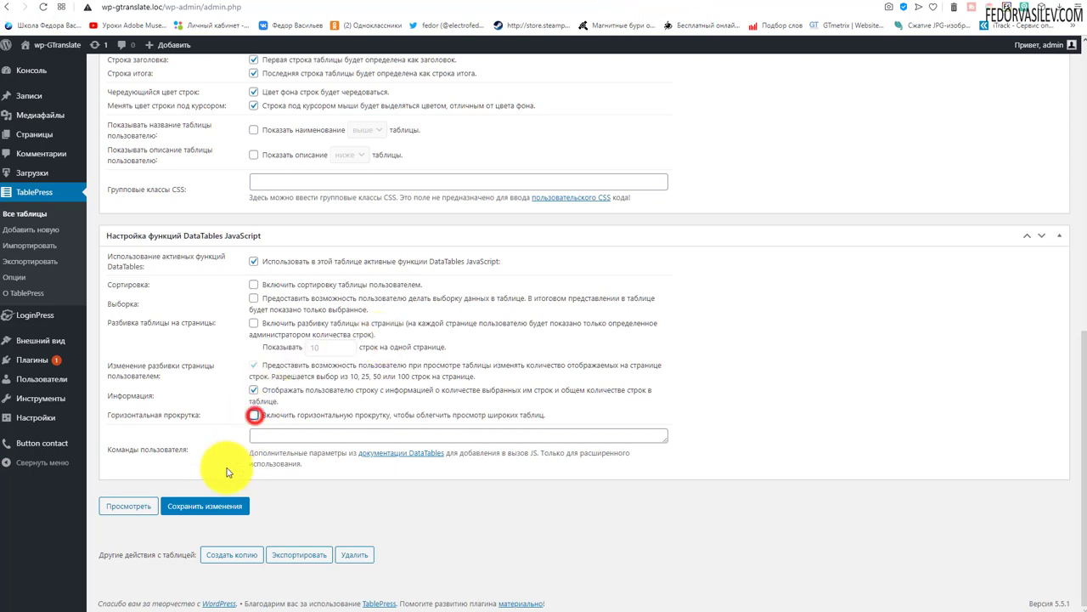
left_click(212, 512)
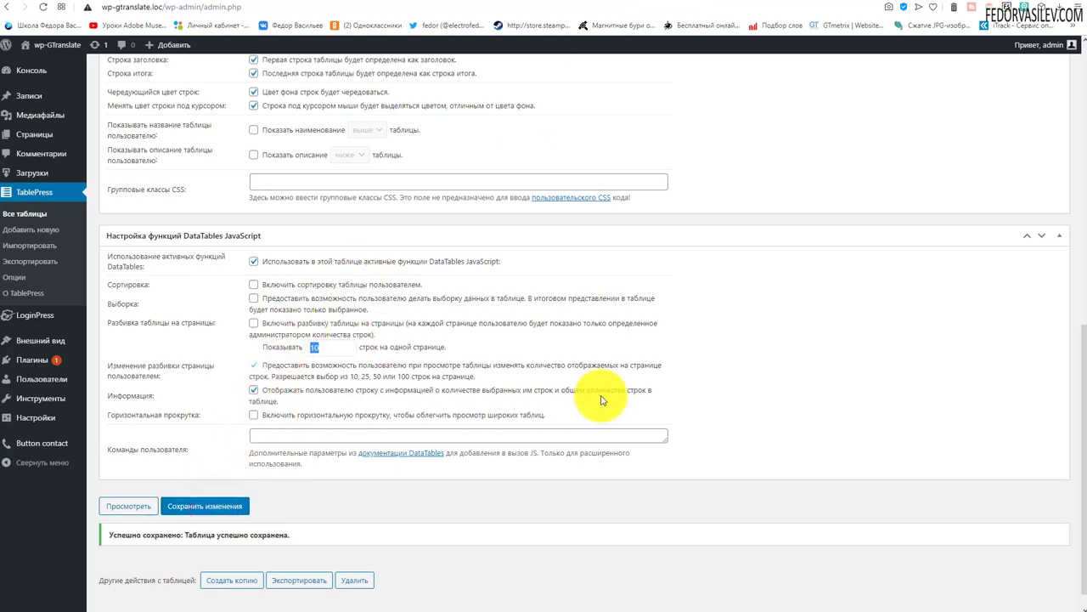
key("ctrl+Tab")
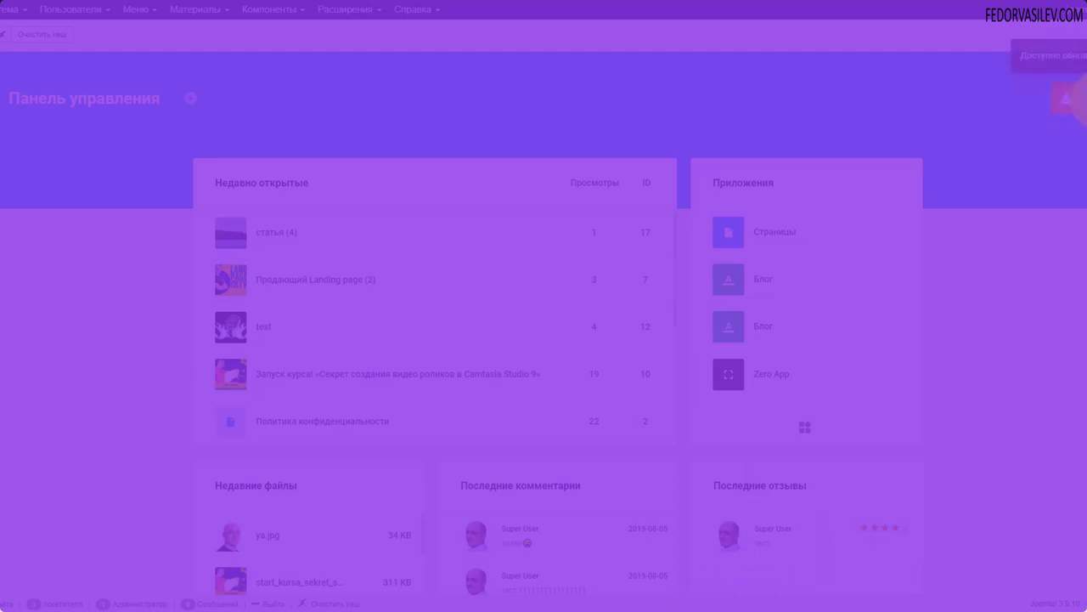
left_click(1077, 105)
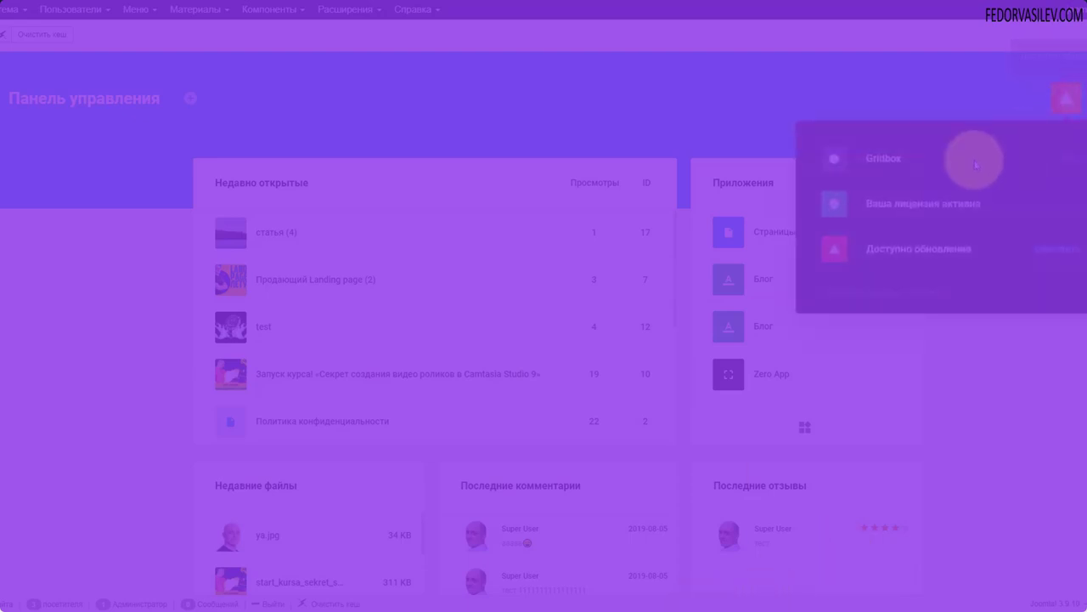
left_click(870, 180)
left_click(19, 205)
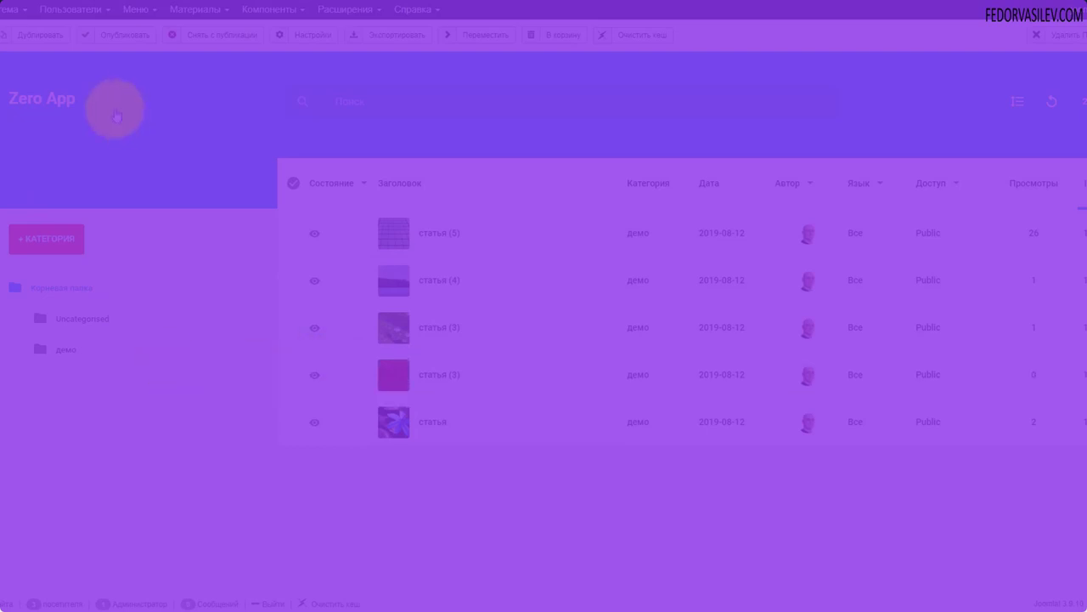
left_click(106, 99)
left_click(115, 253)
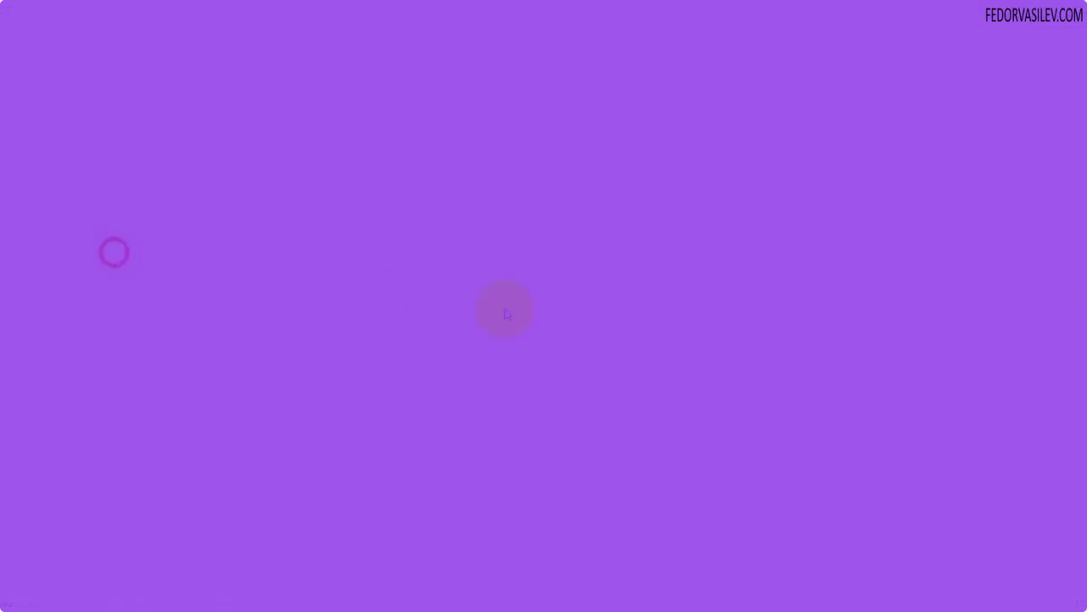